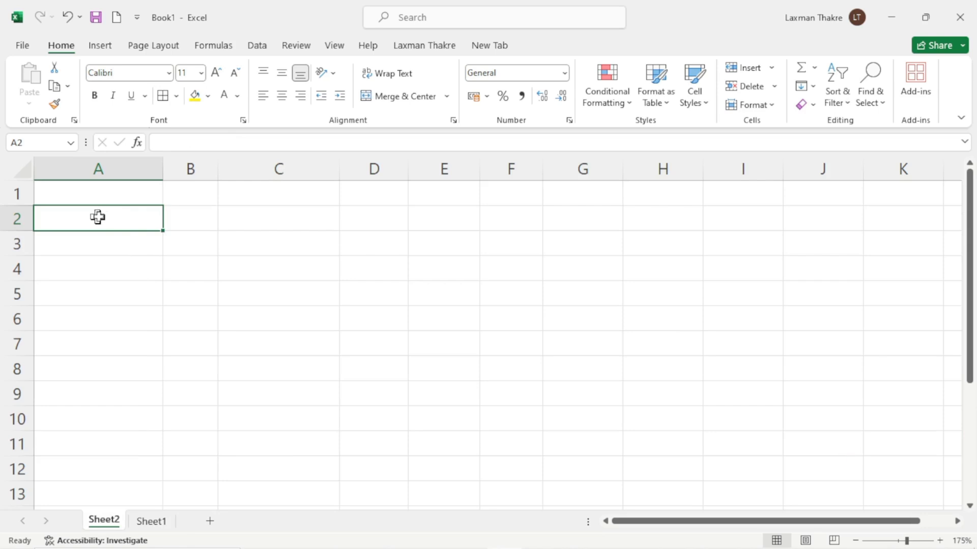
Enter the headings Admission Date and Name in cells A2 and B2
{"action": "left_click_drag", "start_coordinate": [98, 217], "coordinate": [576, 411]}
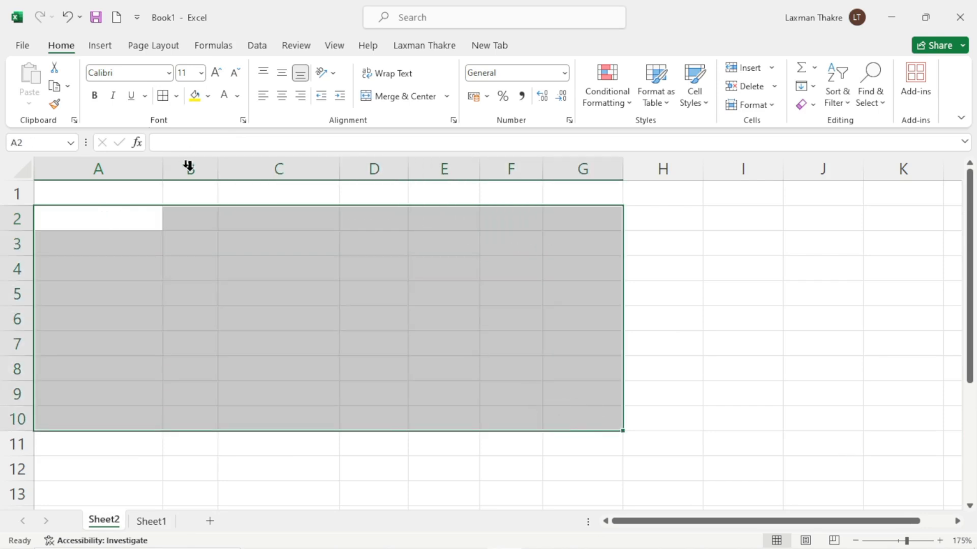
{"action": "left_click", "coordinate": [129, 193]}
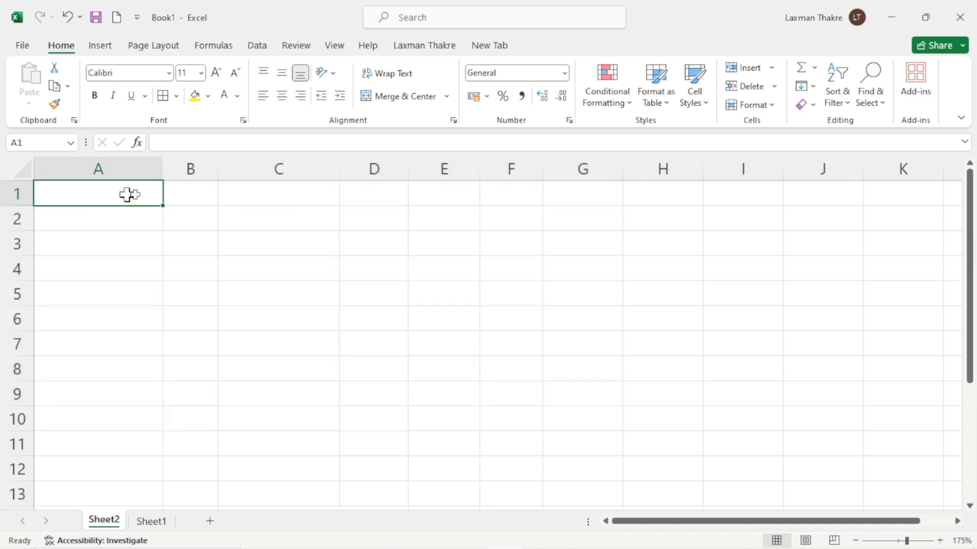
{"action": "left_click", "coordinate": [93, 224]}
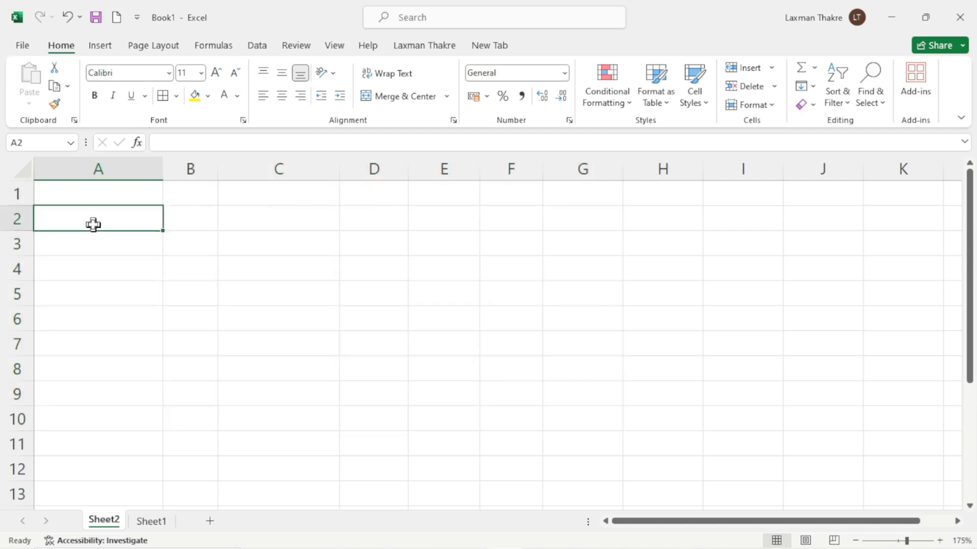
{"action": "type", "text": "Admi"}
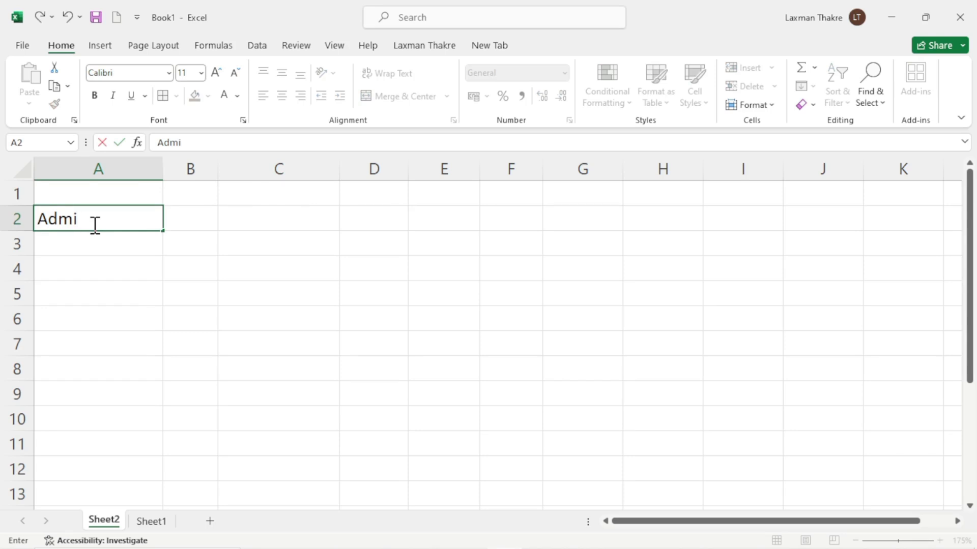
{"action": "type", "text": "ssion DAte"}
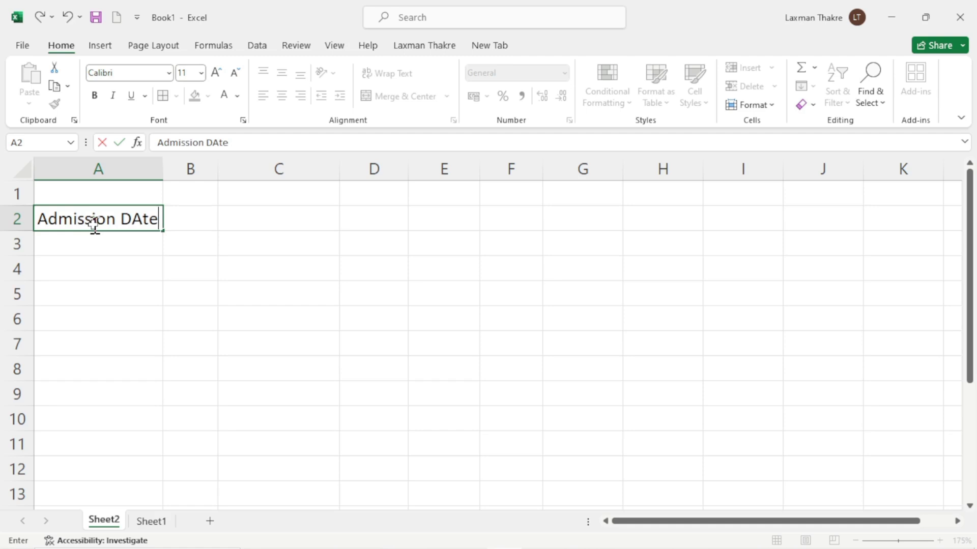
{"action": "key", "text": "Tab"}
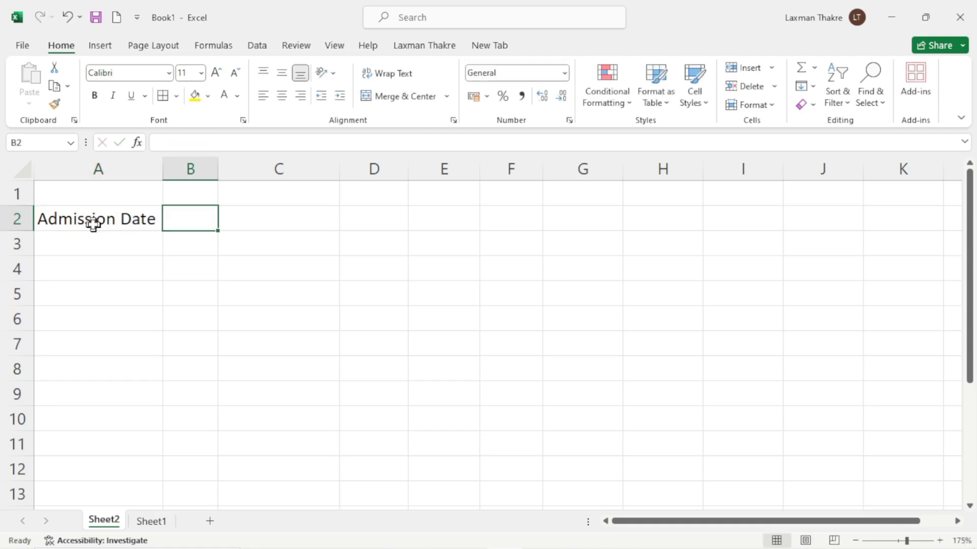
{"action": "type", "text": "Name"}
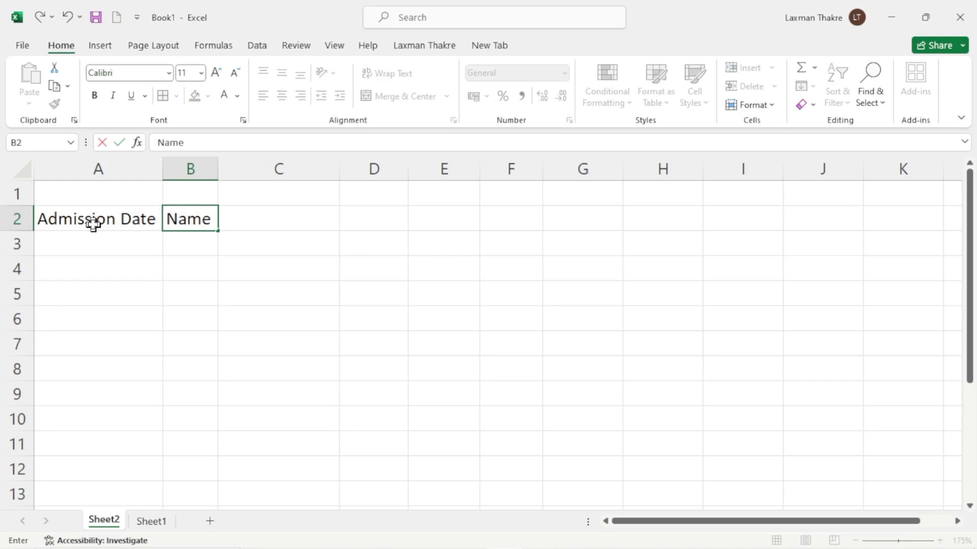
{"action": "key", "text": "Tab"}
Add the headings Father's Name, Gender, Address, Course and Fees across C2 to G2
{"action": "key", "text": "BackSpace"}
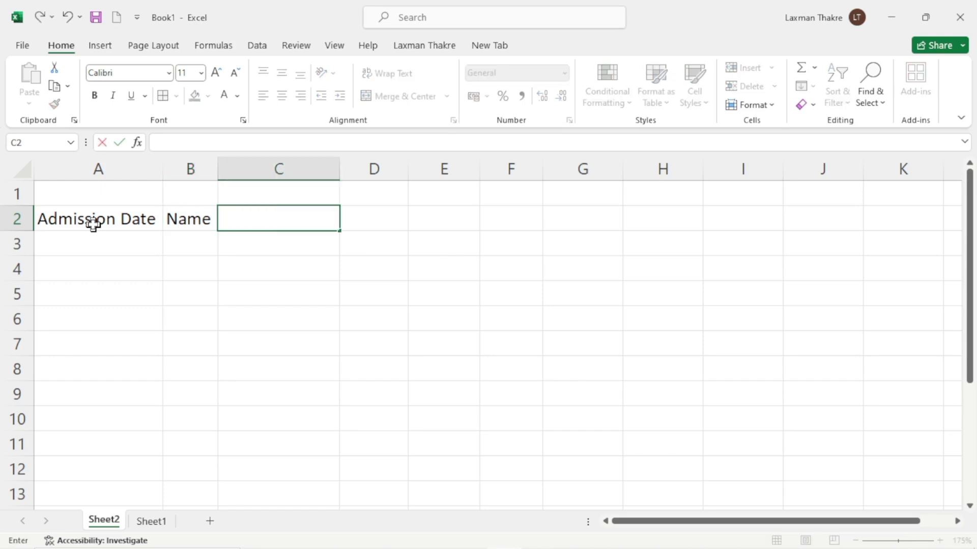
{"action": "type", "text": "Father's"}
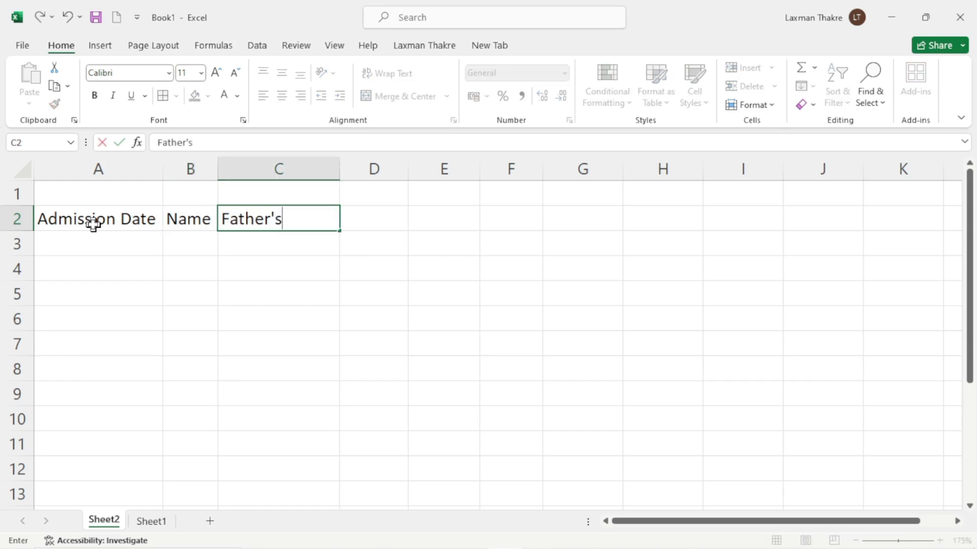
{"action": "type", "text": " Name"}
{"action": "key", "text": "Tab"}
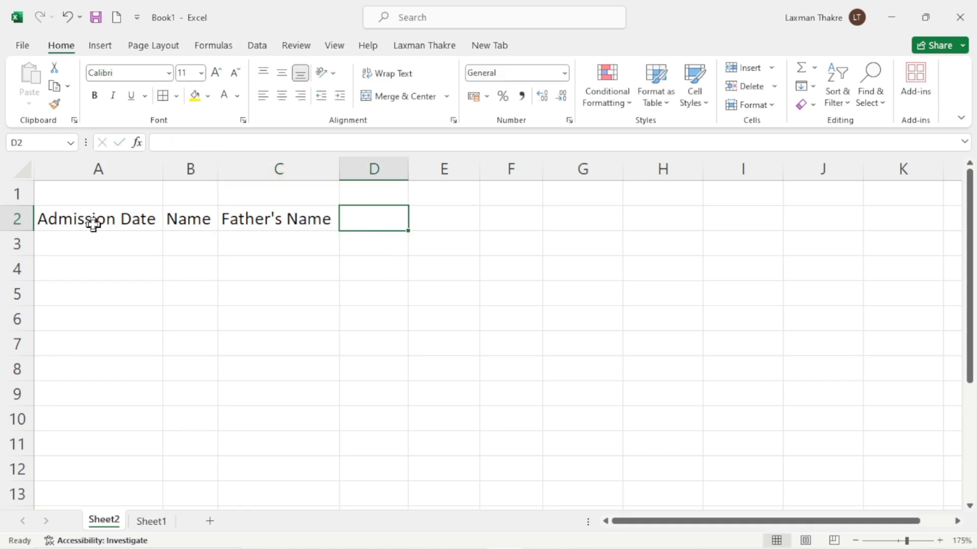
{"action": "type", "text": "G"}
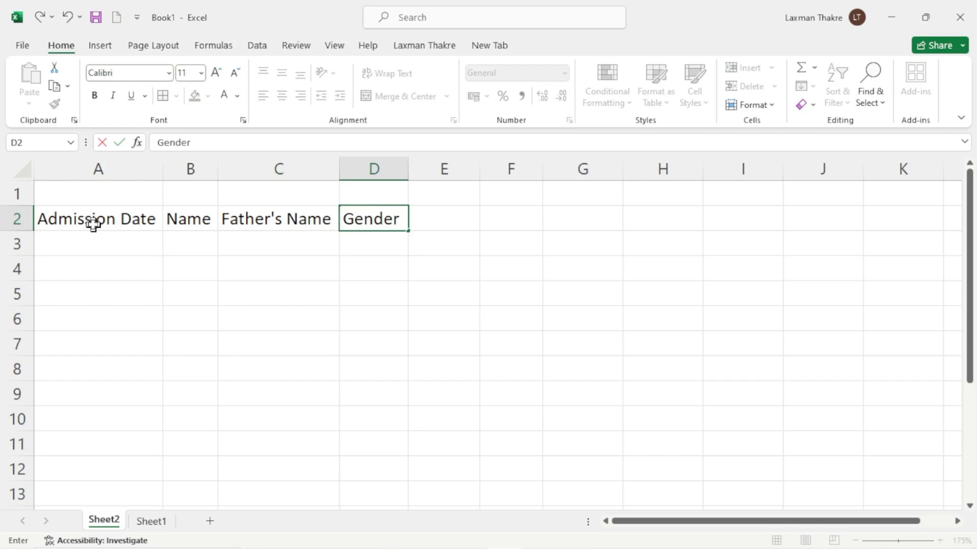
{"action": "type", "text": "ender"}
{"action": "key", "text": "Tab"}
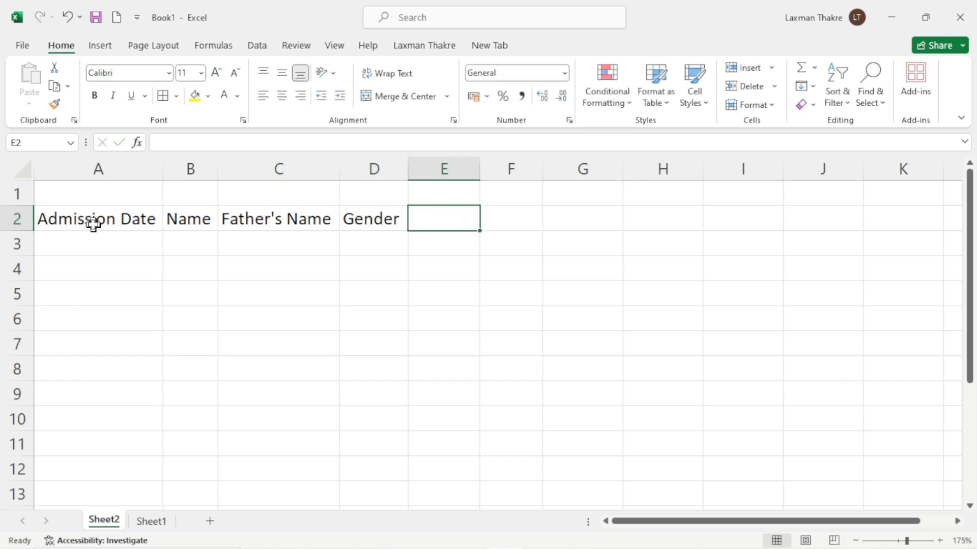
{"action": "type", "text": "Adderss"}
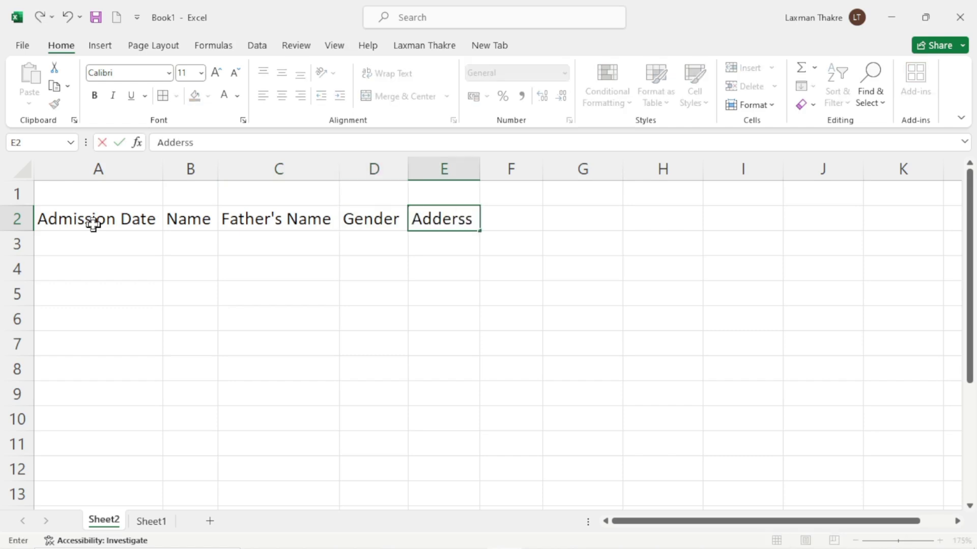
{"action": "key", "text": "Tab"}
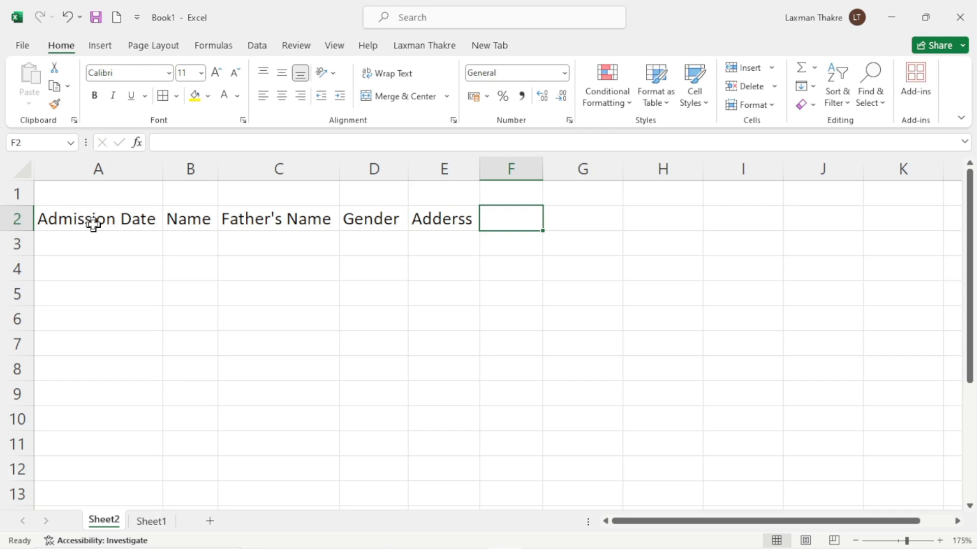
{"action": "type", "text": "Course"}
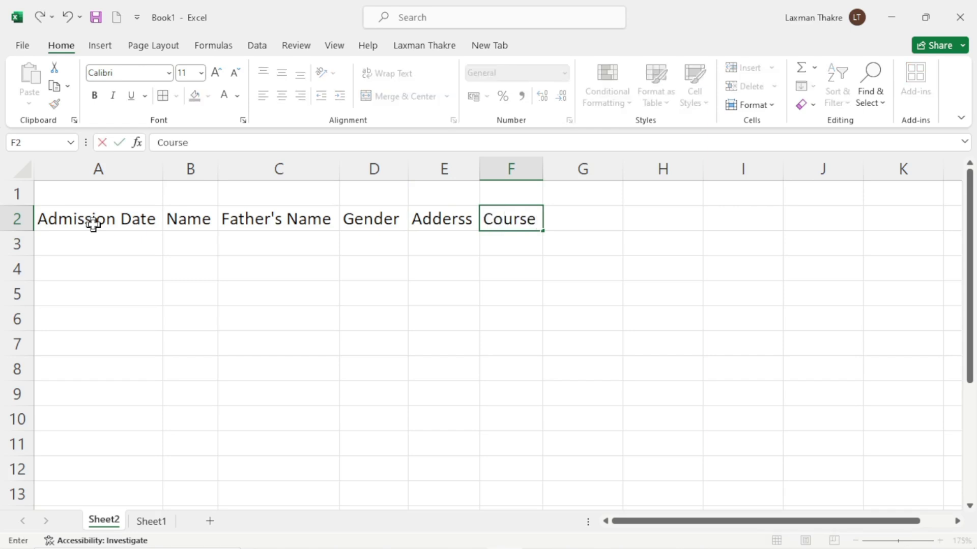
{"action": "key", "text": "Tab"}
{"action": "type", "text": "Fee"}
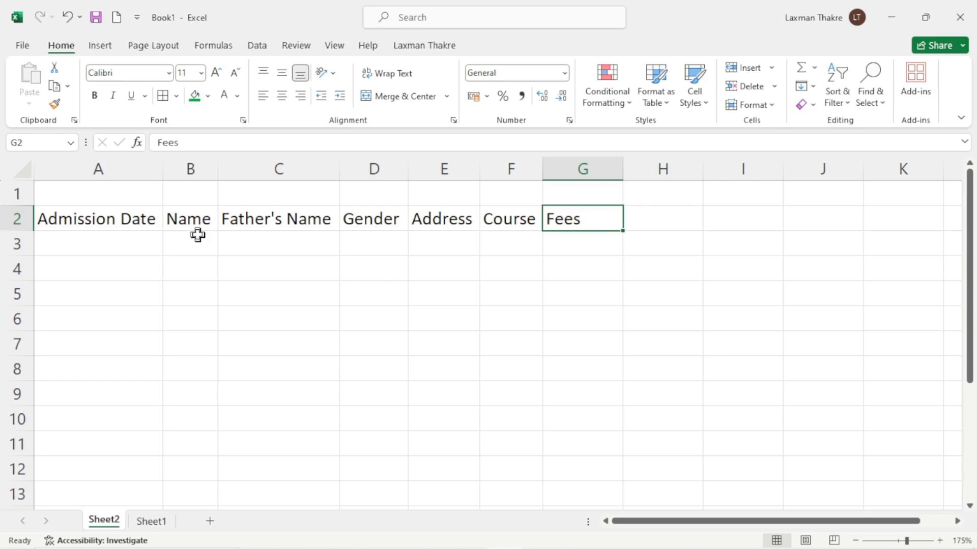
Open Excel Options from the File view's More list
{"action": "left_click", "coordinate": [139, 243]}
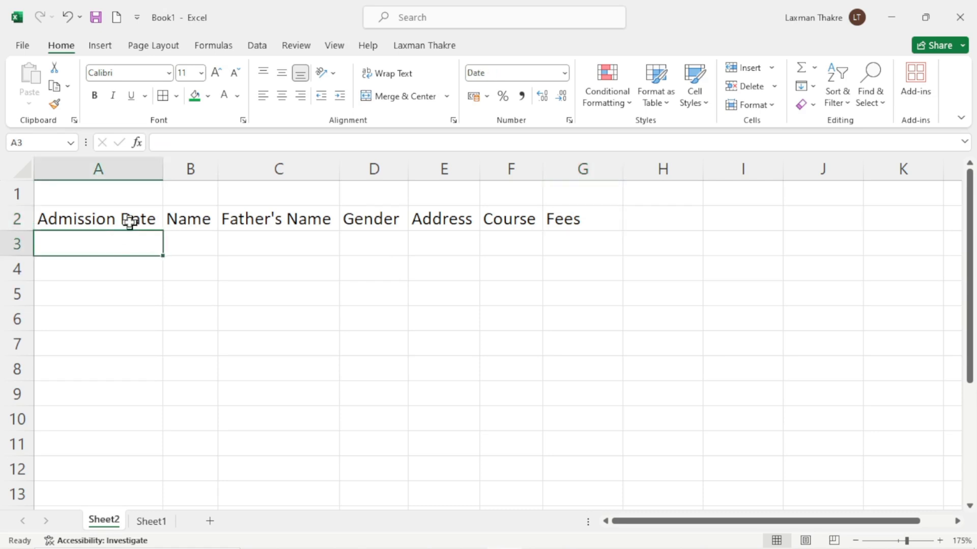
{"action": "left_click", "coordinate": [424, 47]}
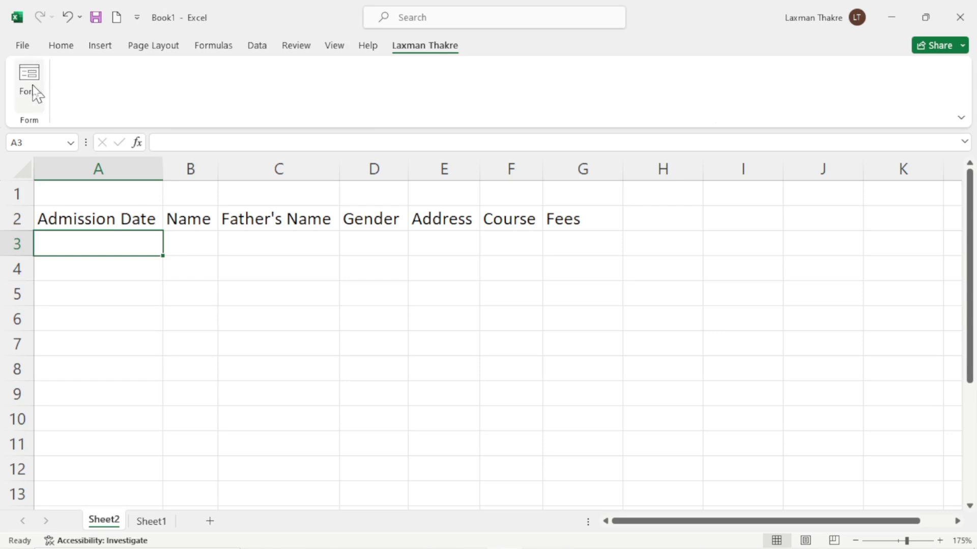
{"action": "left_click", "coordinate": [58, 49]}
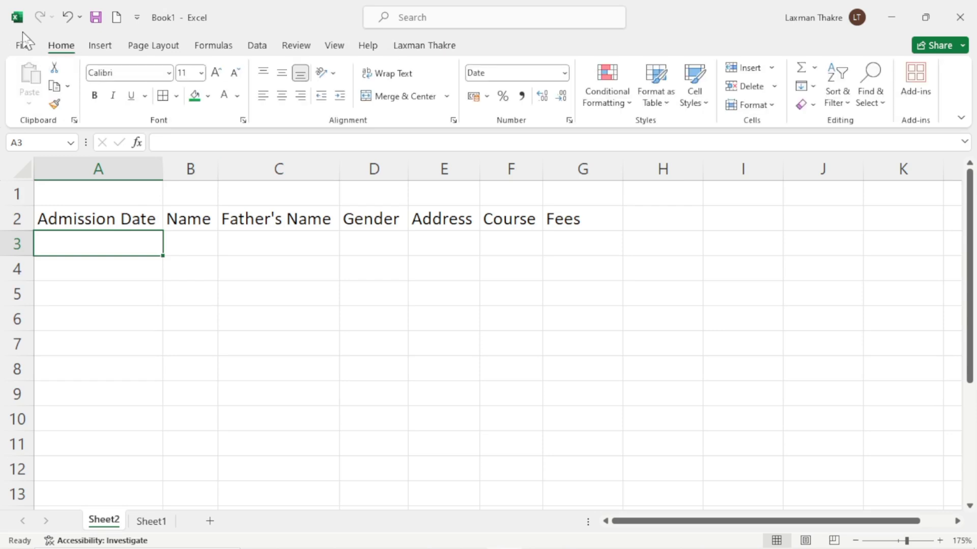
{"action": "left_click", "coordinate": [21, 47]}
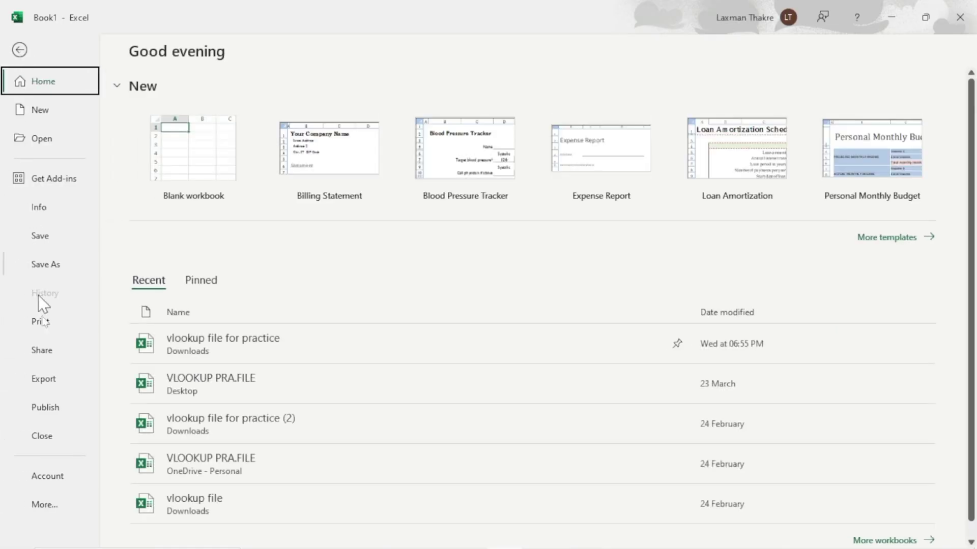
{"action": "left_click", "coordinate": [45, 505]}
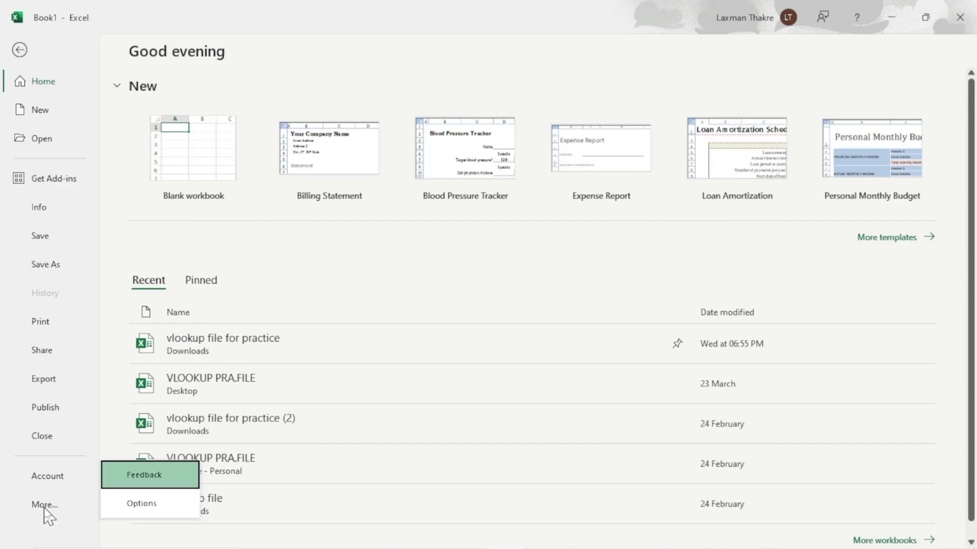
{"action": "left_click", "coordinate": [145, 505]}
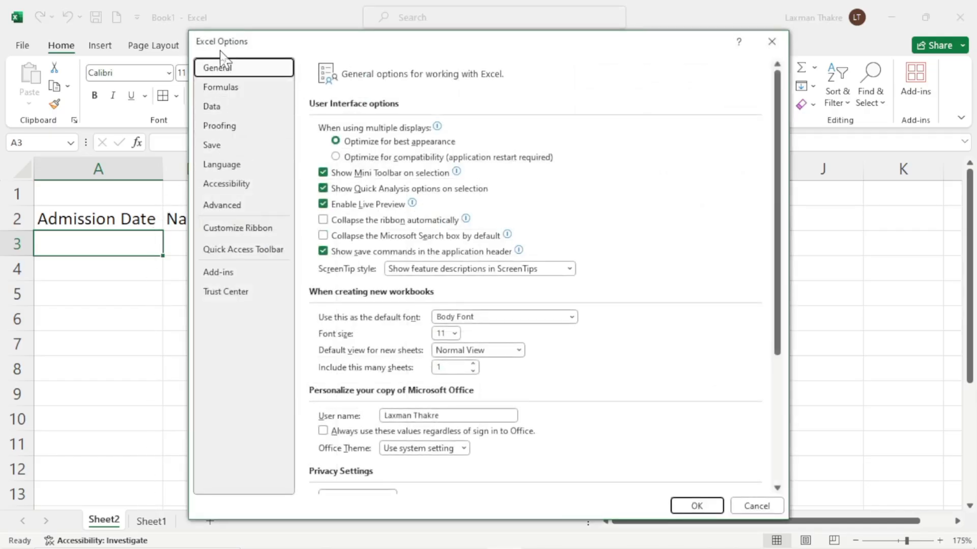
In Customize Ribbon, remove the Form command, its Form (Custom) group and the custom tab
{"action": "left_click", "coordinate": [239, 233]}
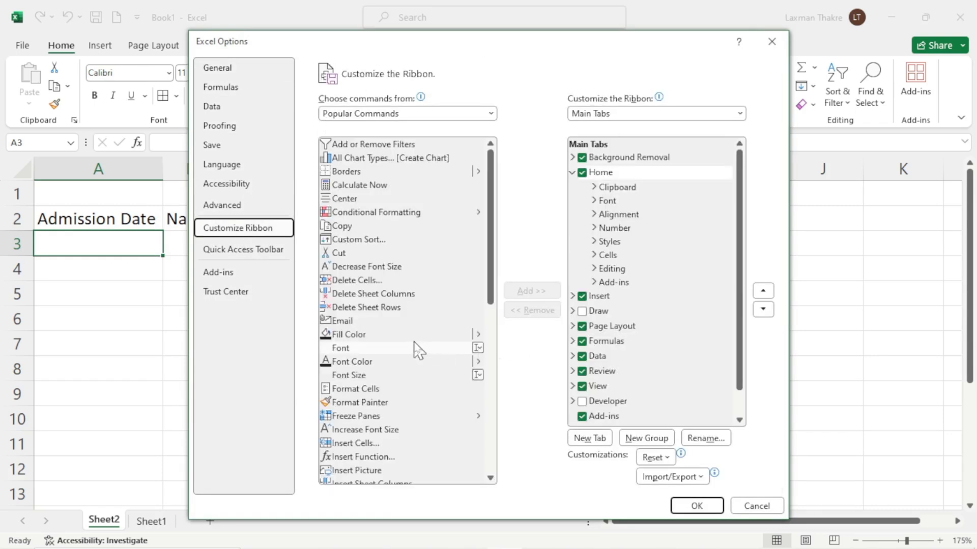
{"action": "left_click_drag", "start_coordinate": [414, 349], "coordinate": [624, 413]}
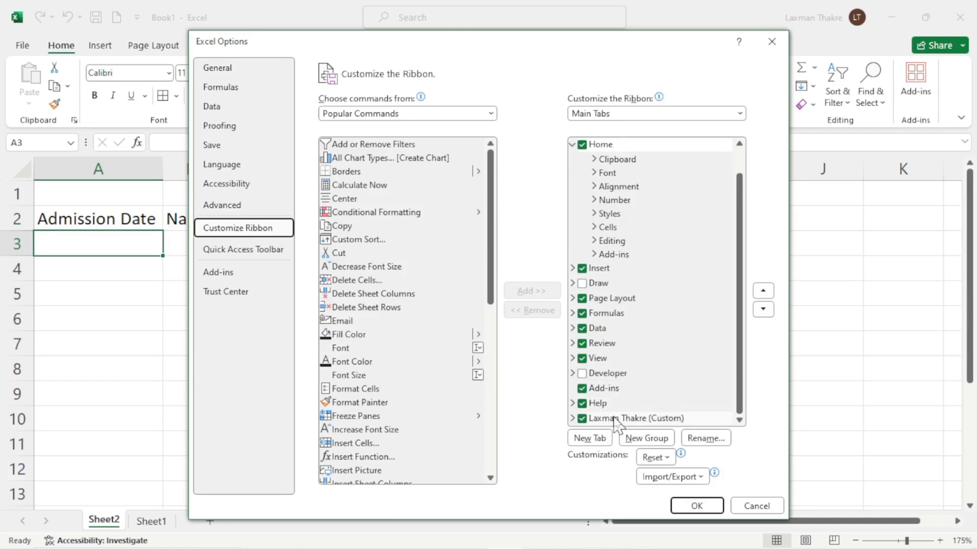
{"action": "left_click", "coordinate": [571, 419]}
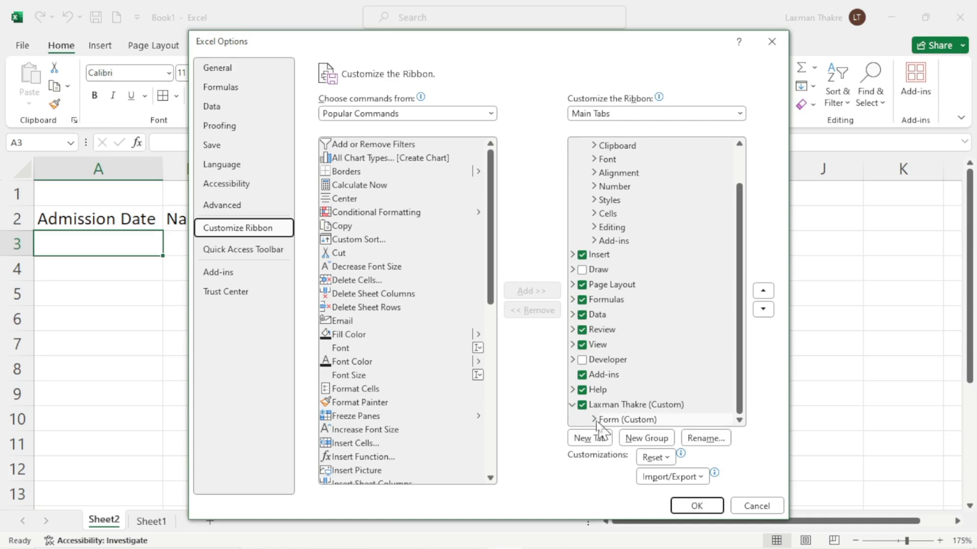
{"action": "left_click", "coordinate": [595, 420]}
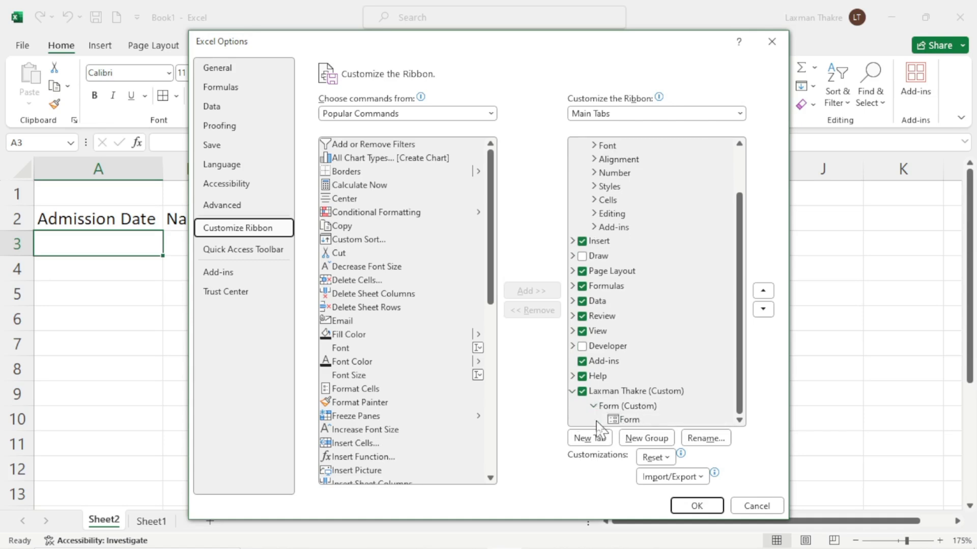
{"action": "left_click", "coordinate": [623, 420]}
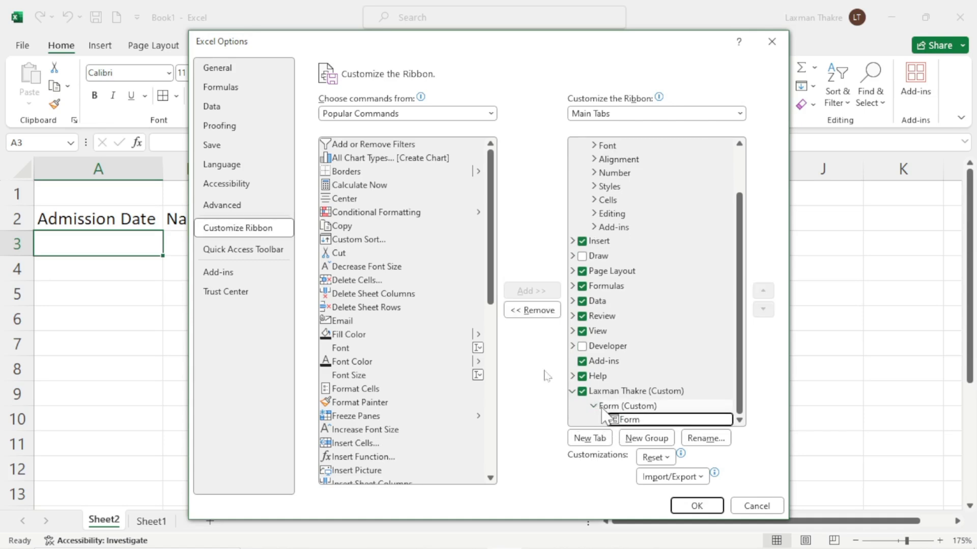
{"action": "left_click", "coordinate": [533, 311]}
{"action": "left_click", "coordinate": [631, 420]}
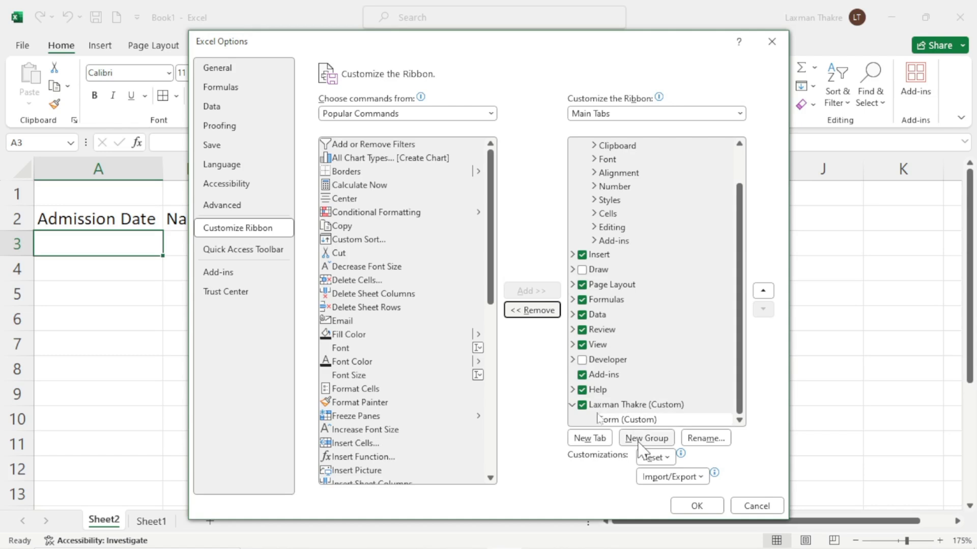
{"action": "left_click", "coordinate": [532, 310]}
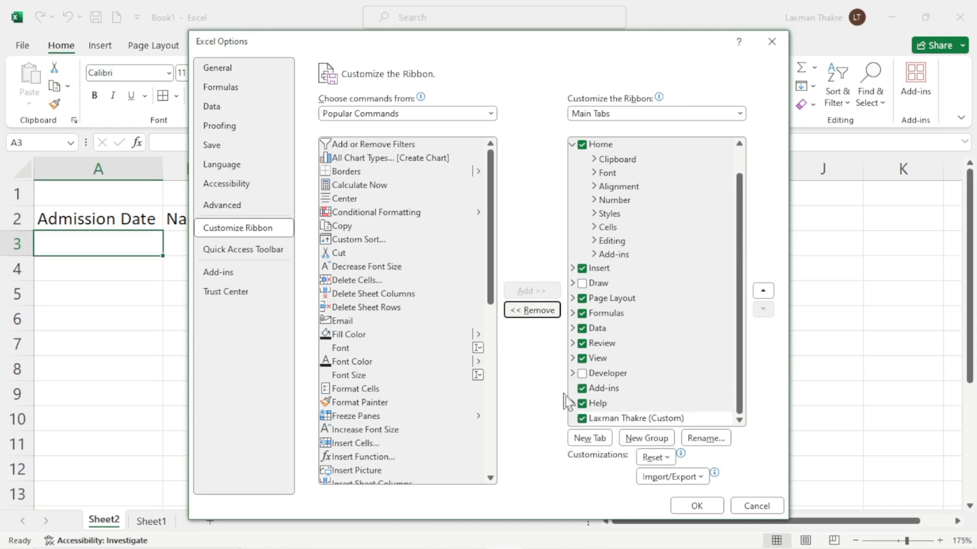
{"action": "left_click", "coordinate": [535, 311]}
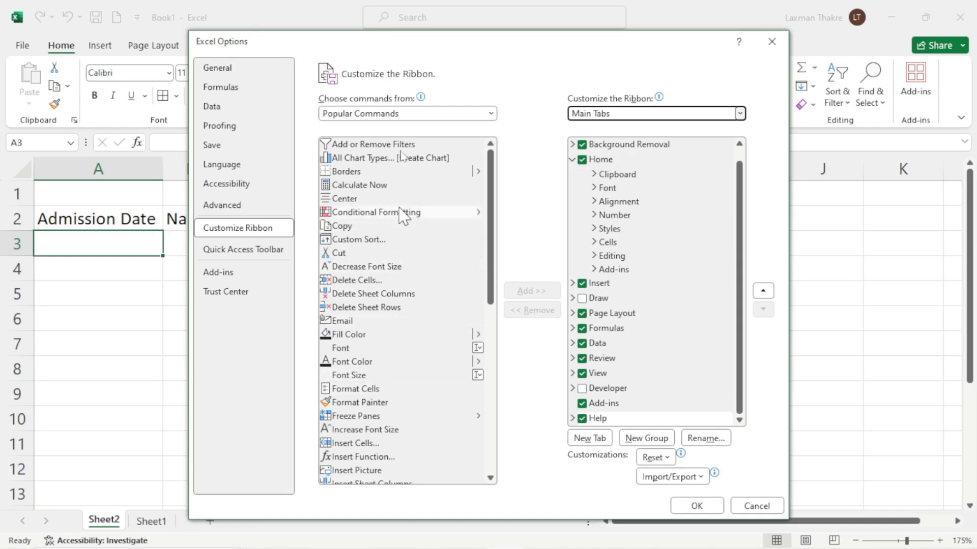
Add the Form... command from All Commands to a new custom tab's group and confirm with OK
{"action": "left_click", "coordinate": [394, 115]}
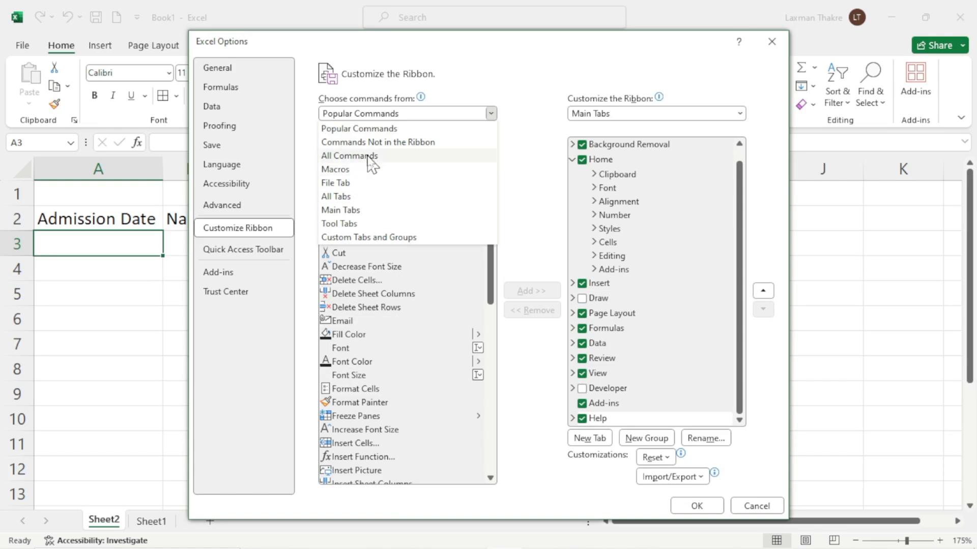
{"action": "key", "text": "Escape"}
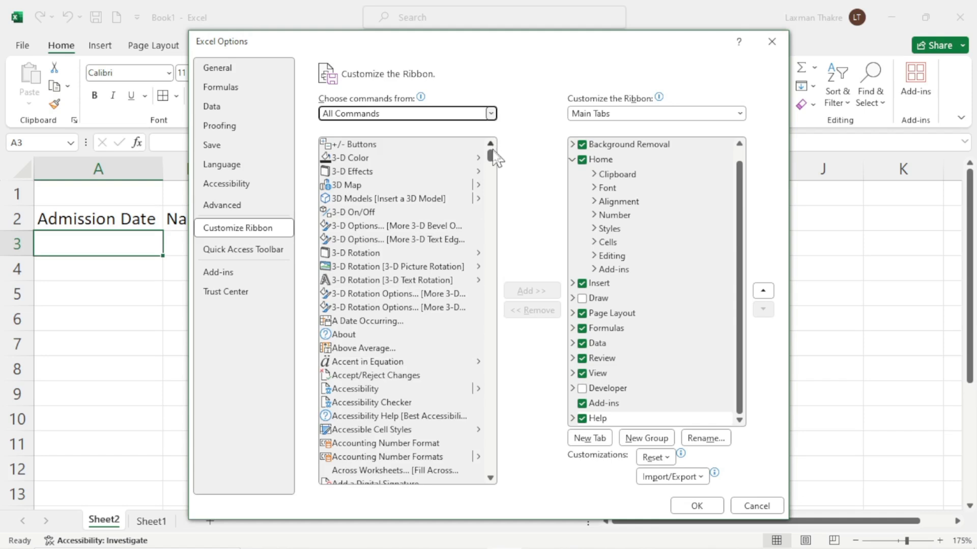
{"action": "left_click_drag", "start_coordinate": [492, 155], "coordinate": [491, 261]}
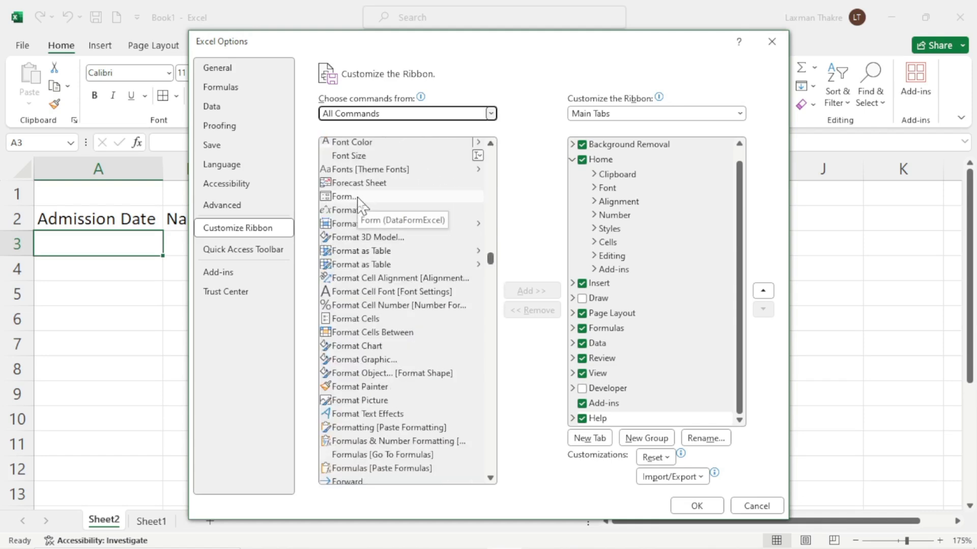
{"action": "left_click", "coordinate": [358, 197]}
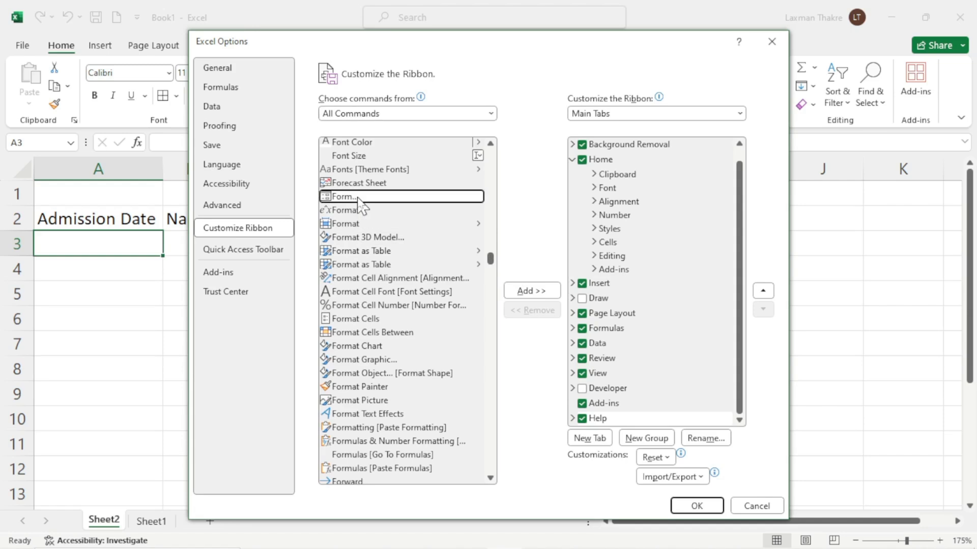
{"action": "left_click", "coordinate": [599, 439]}
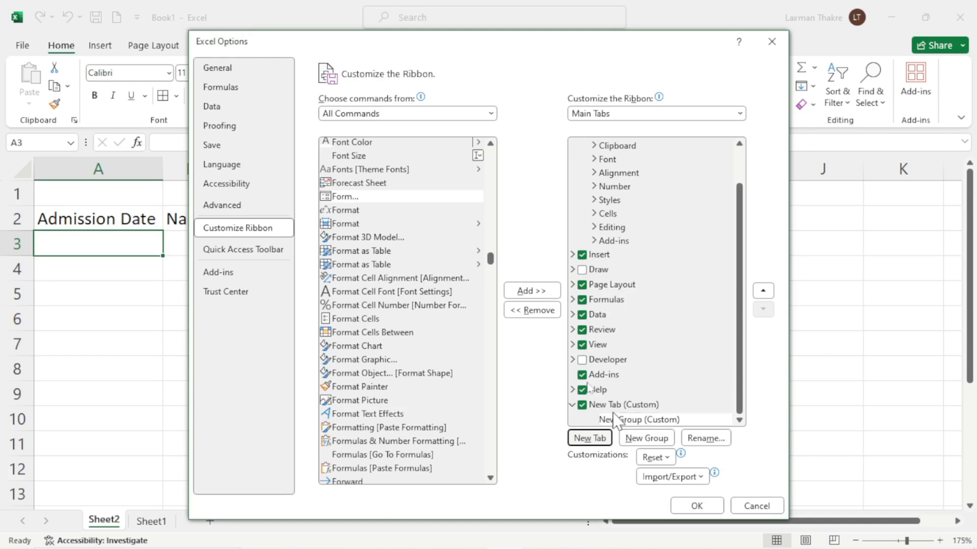
{"action": "left_click", "coordinate": [533, 292]}
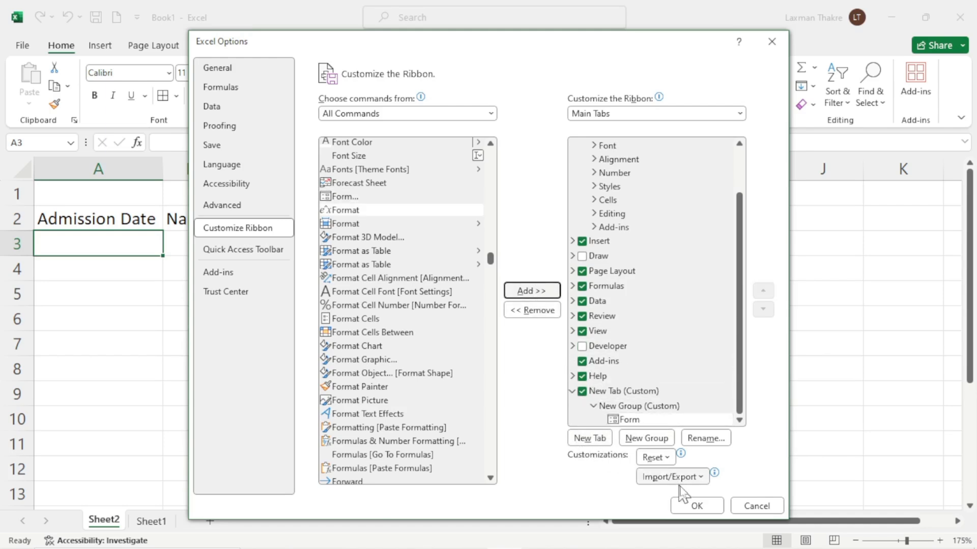
{"action": "left_click", "coordinate": [695, 506]}
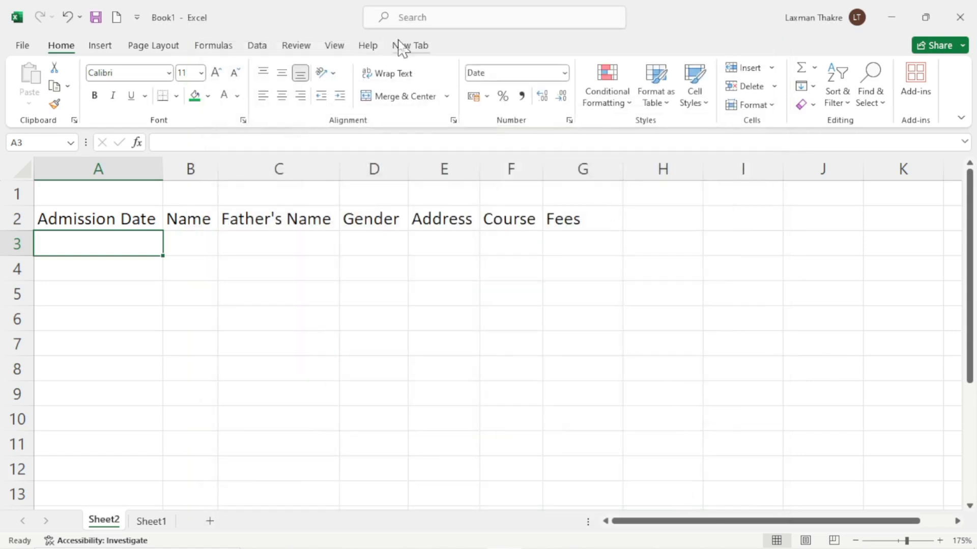
With cell A3 selected, open the data form from New Tab, accepting row 2 as field labels
{"action": "left_click", "coordinate": [405, 45]}
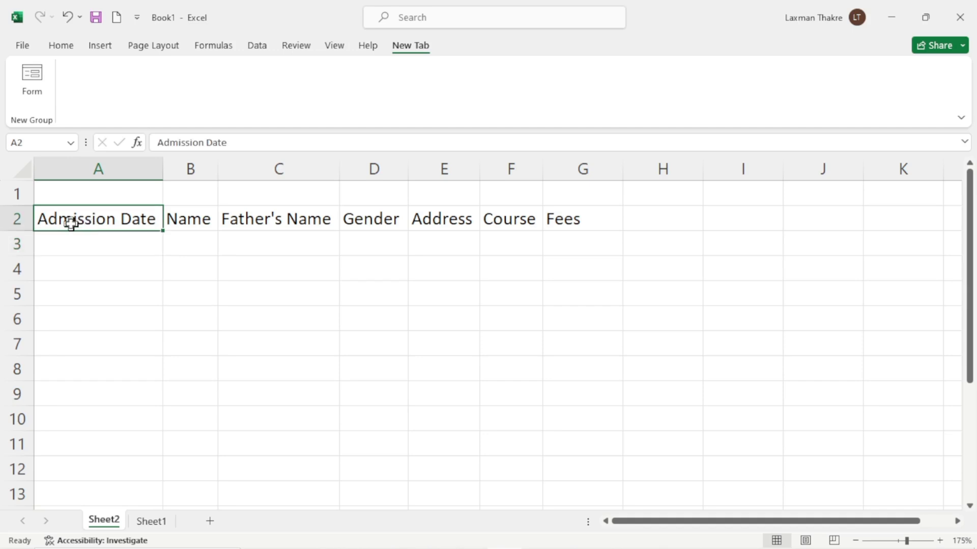
{"action": "left_click_drag", "start_coordinate": [72, 222], "coordinate": [300, 240]}
{"action": "left_click", "coordinate": [207, 249]}
{"action": "left_click", "coordinate": [106, 246]}
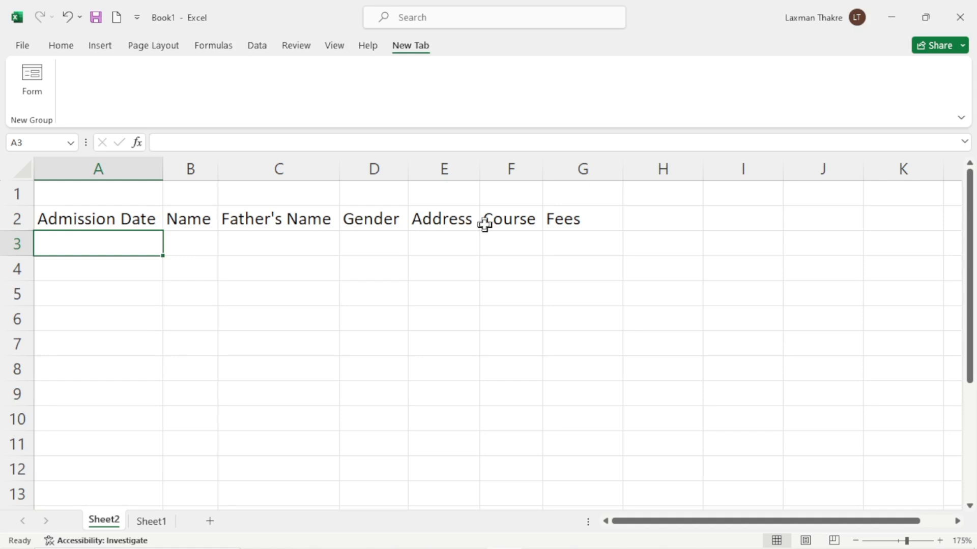
{"action": "left_click", "coordinate": [30, 91]}
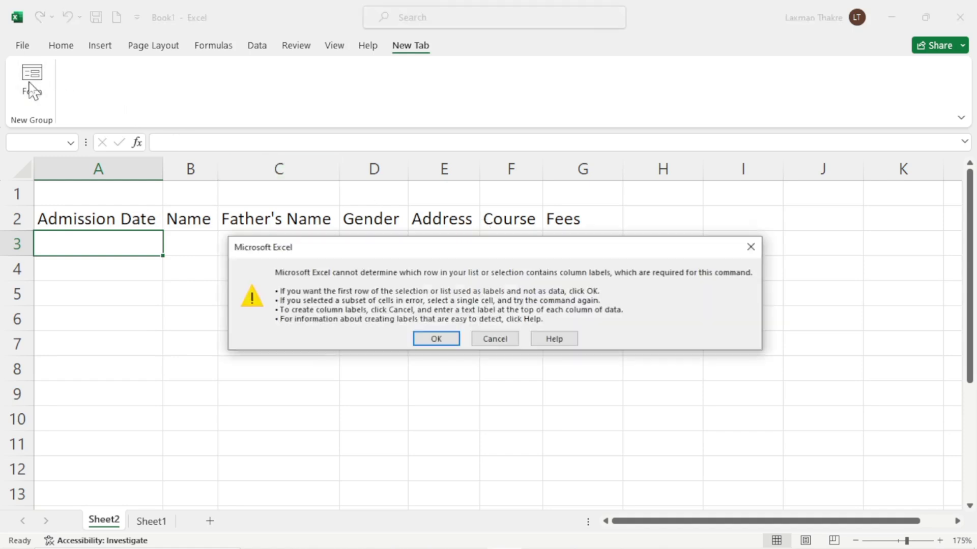
{"action": "left_click", "coordinate": [436, 338]}
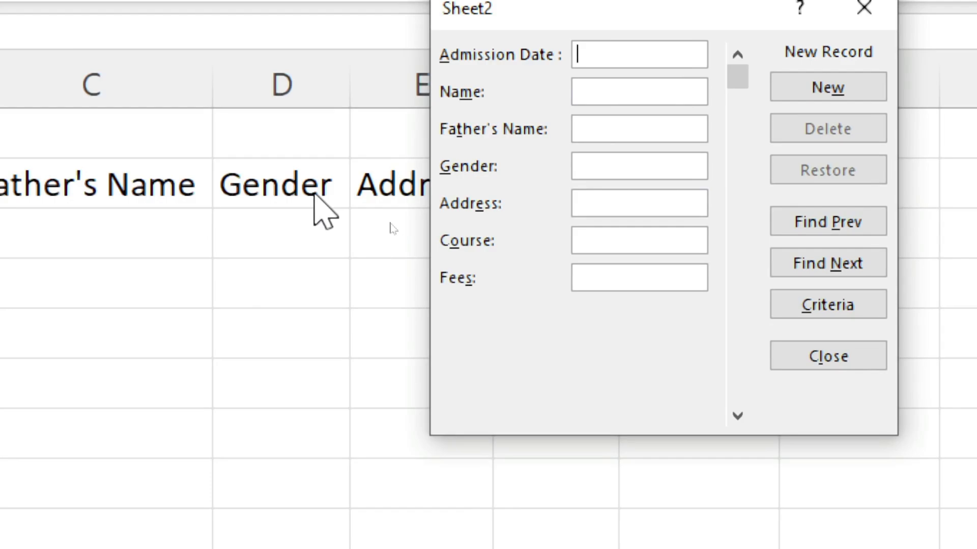
Enter a record dated 01-04-2024 with student and father's names, Female, Pune, CCC, fees 3000
{"action": "type", "text": "01"}
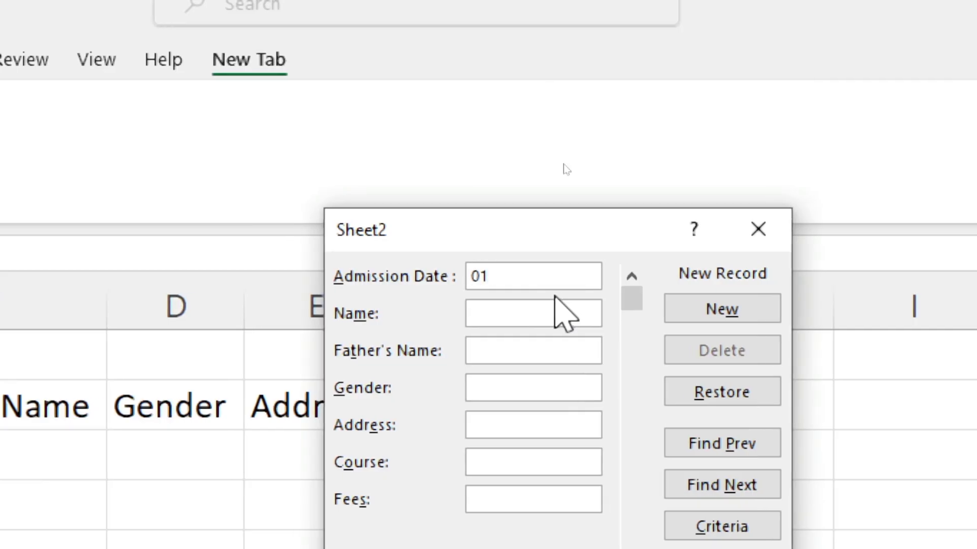
{"action": "type", "text": "-04-2024"}
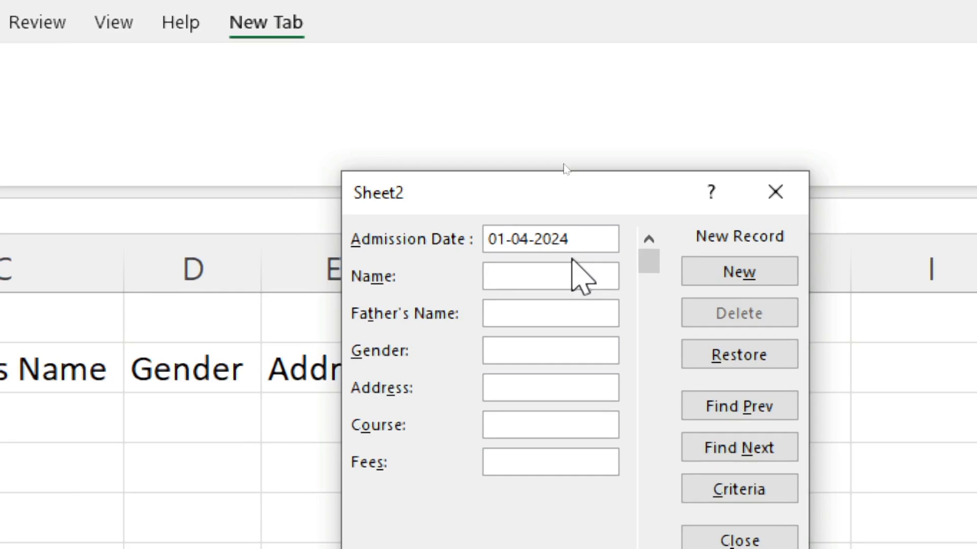
{"action": "type", "text": "Swara"}
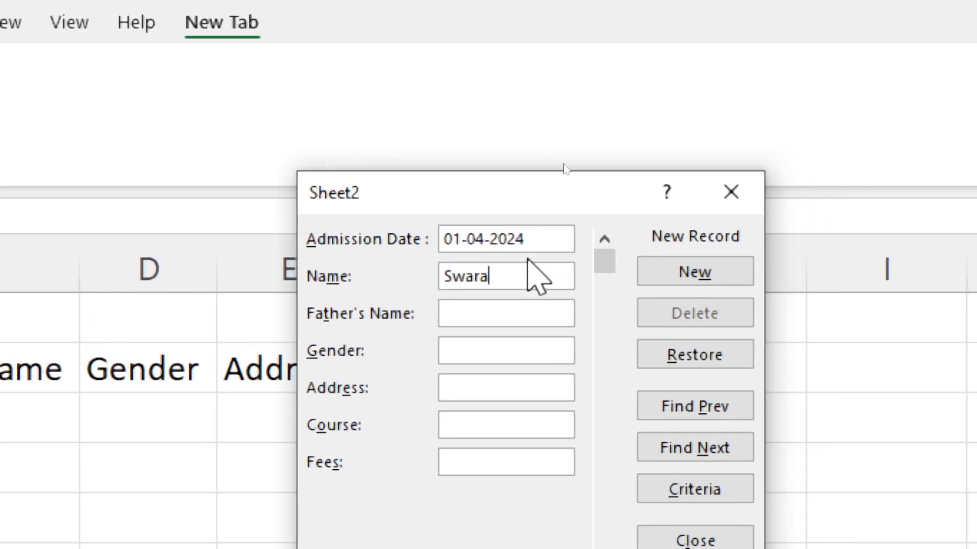
{"action": "key", "text": "Tab"}
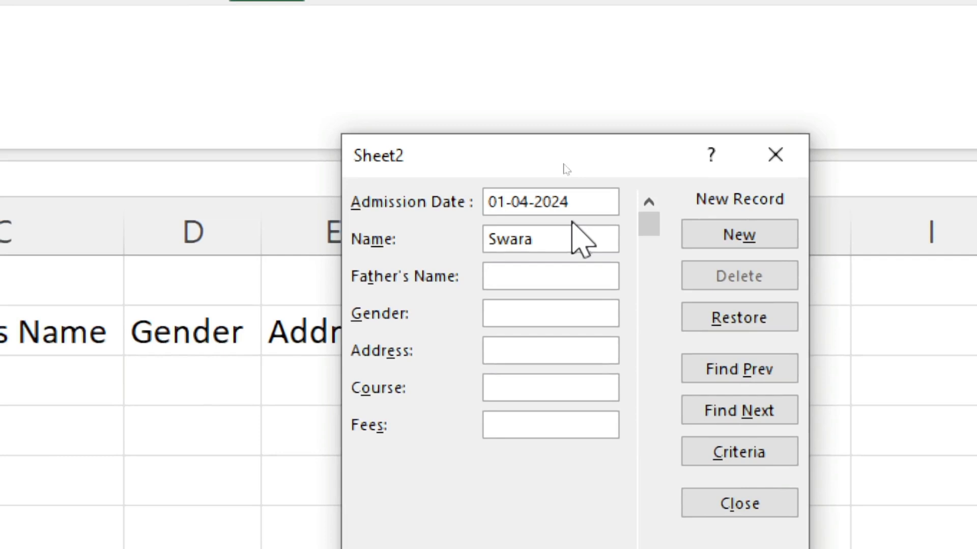
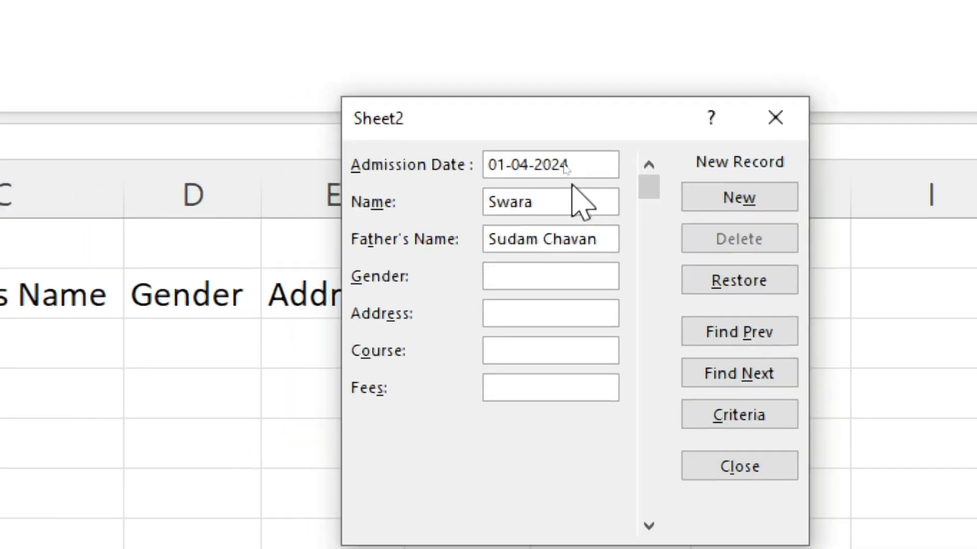
{"action": "type", "text": "Female"}
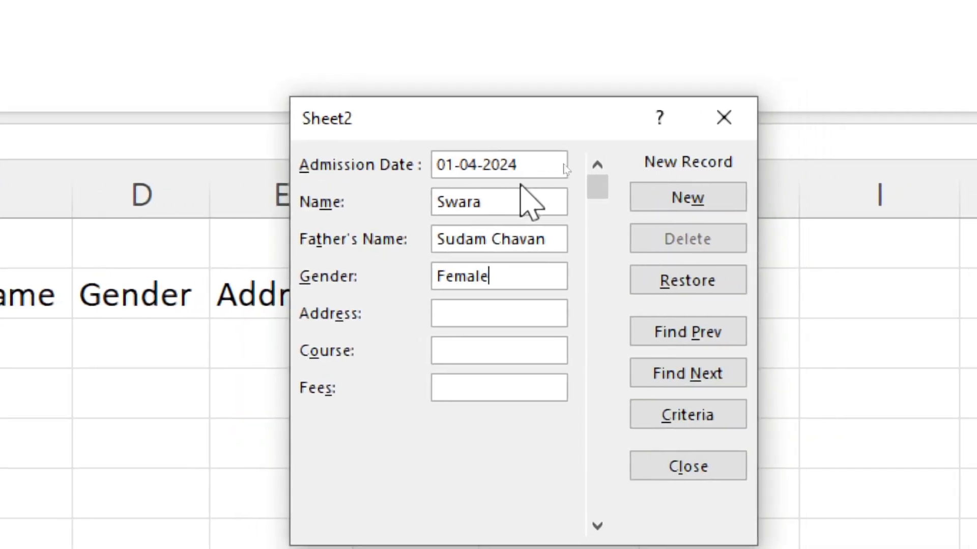
{"action": "key", "text": "Tab"}
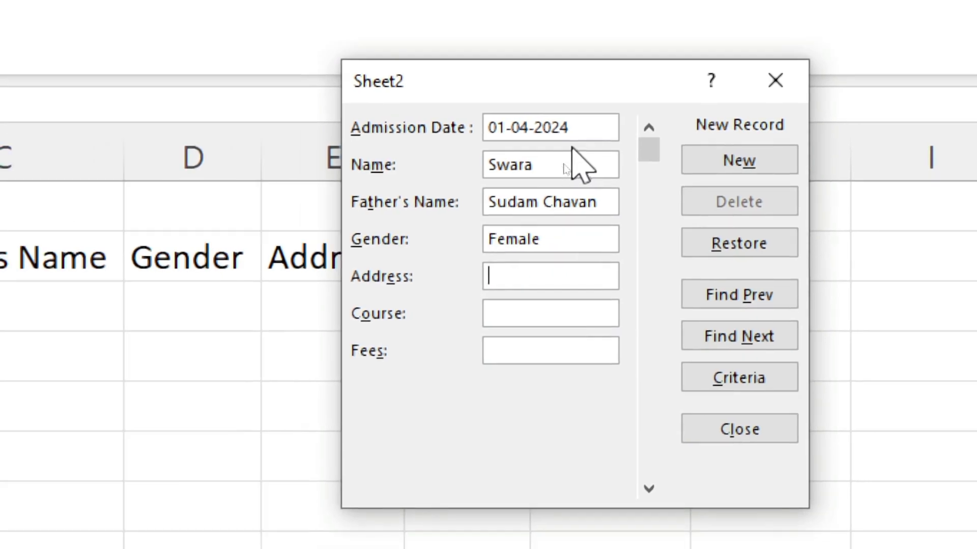
{"action": "type", "text": "Pune"}
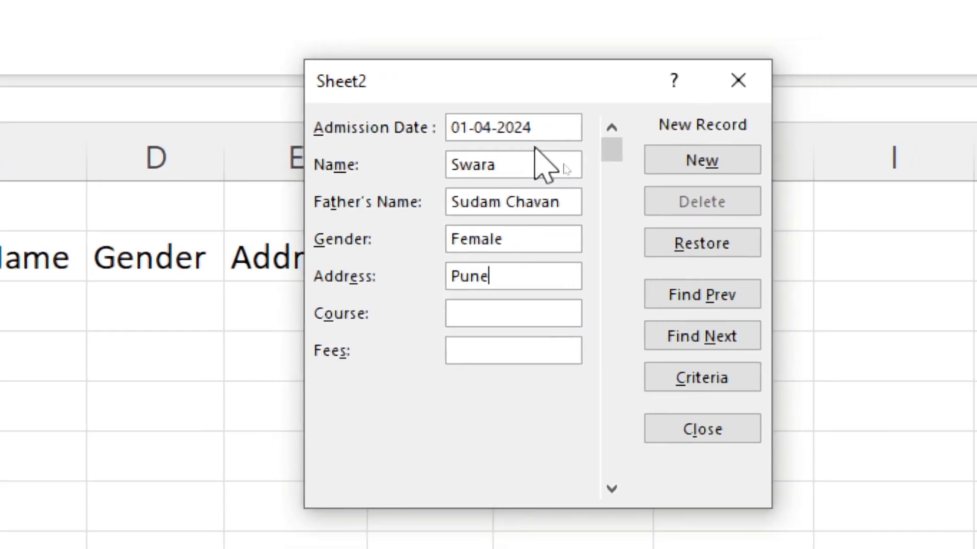
{"action": "key", "text": "Tab"}
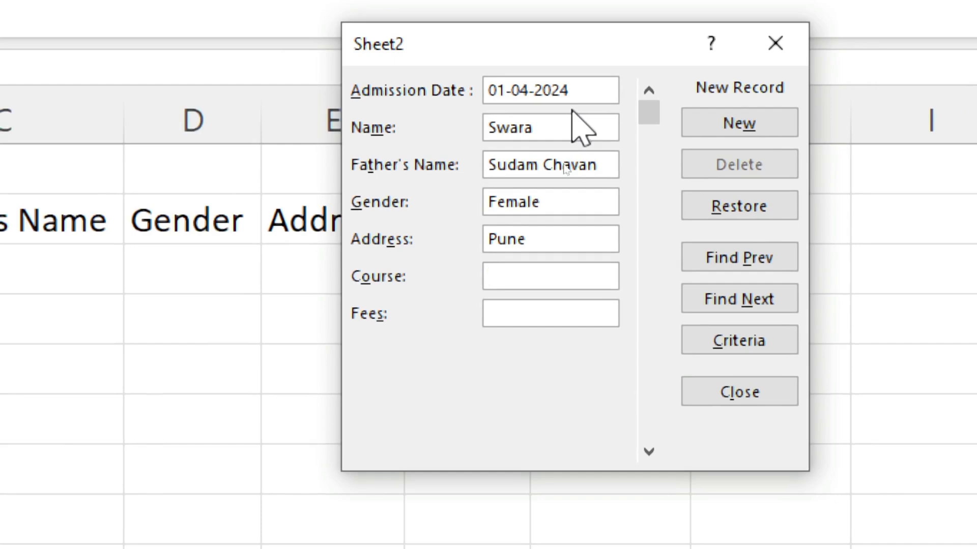
{"action": "type", "text": "CC"}
{"action": "type", "text": "C"}
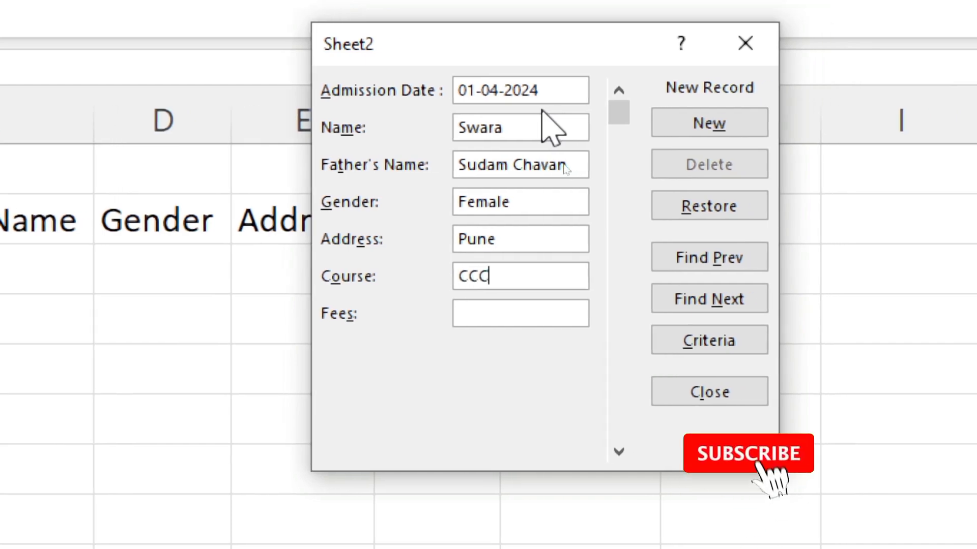
{"action": "key", "text": "Tab"}
{"action": "type", "text": "3000"}
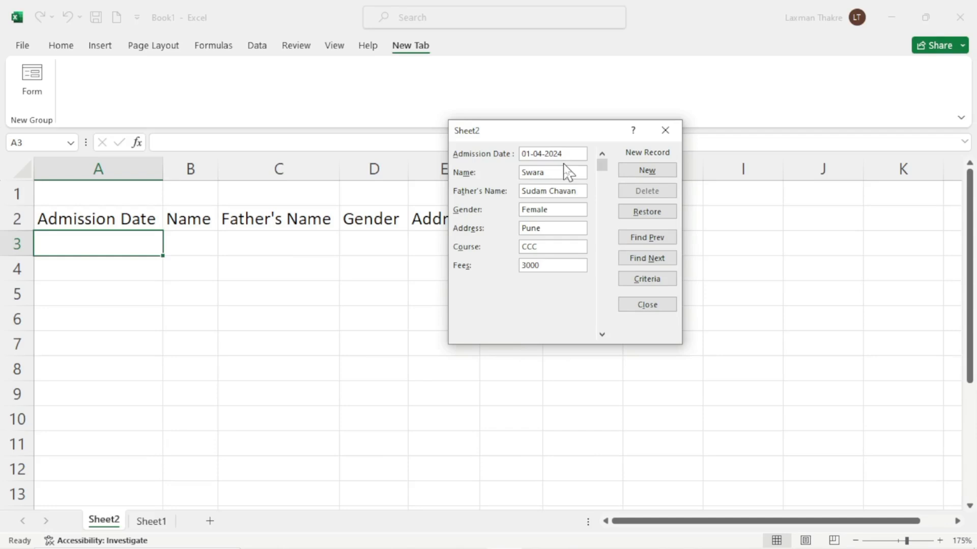
{"action": "key", "text": "Return"}
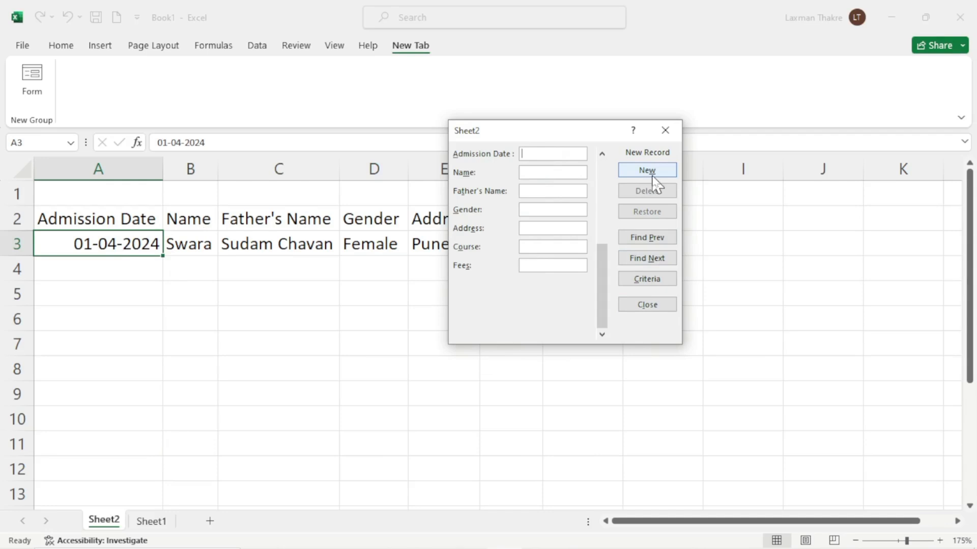
Browse the records with Find Prev and Find Next, then close the data form
{"action": "left_click", "coordinate": [656, 243]}
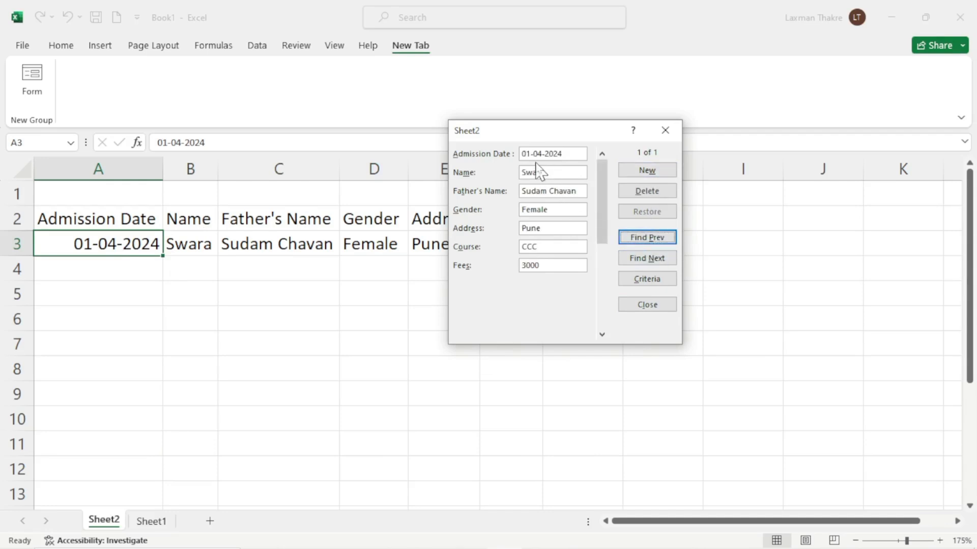
{"action": "left_click", "coordinate": [663, 259]}
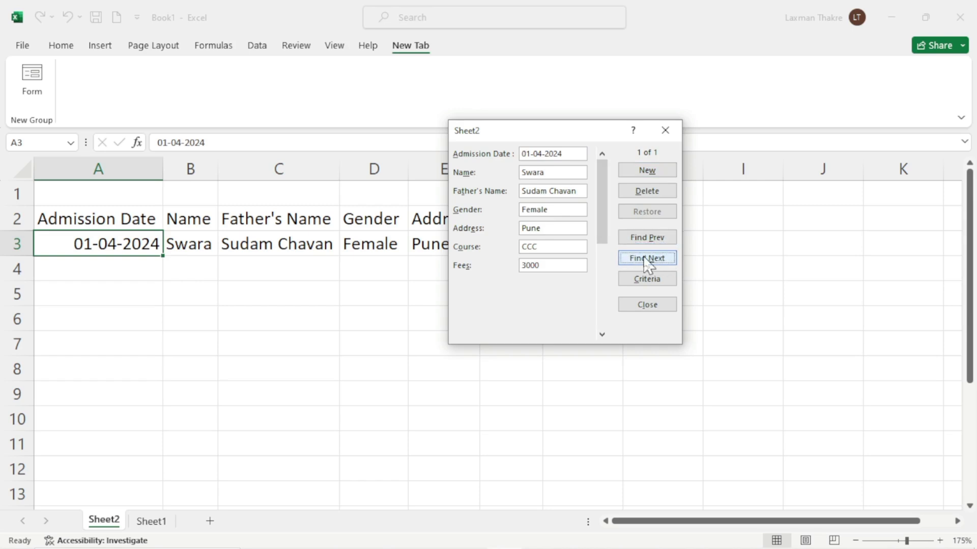
{"action": "left_click", "coordinate": [646, 242]}
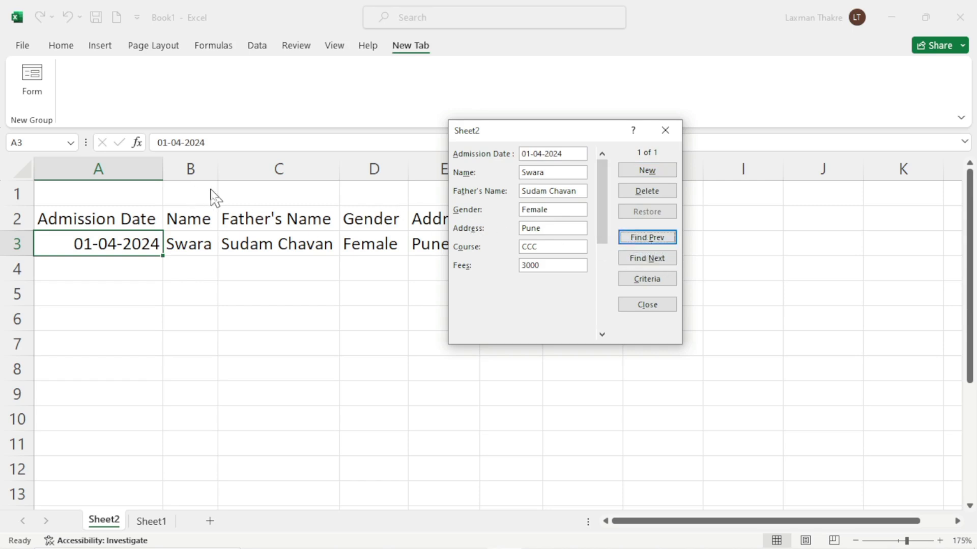
{"action": "left_click", "coordinate": [656, 307]}
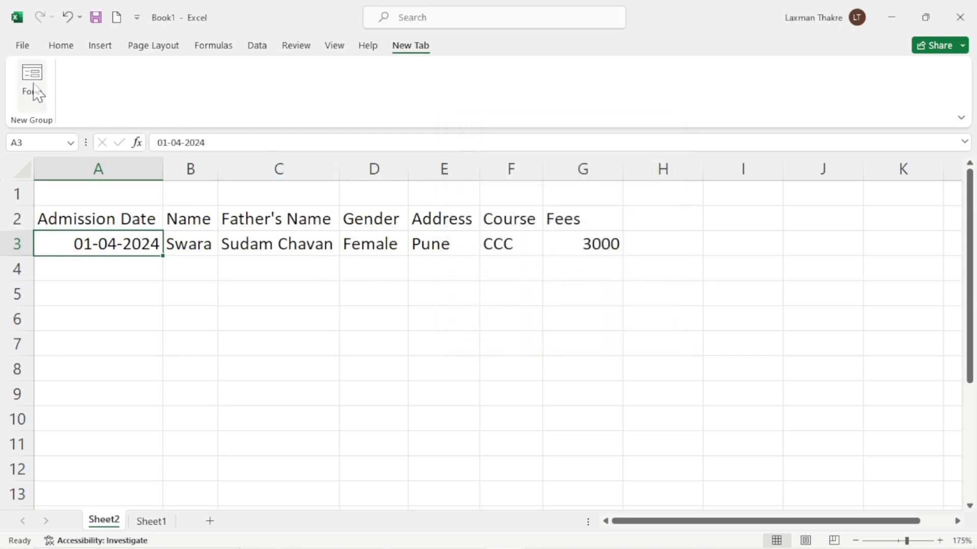
Reopen the data form from the New Tab and close it again
{"action": "left_click", "coordinate": [62, 46]}
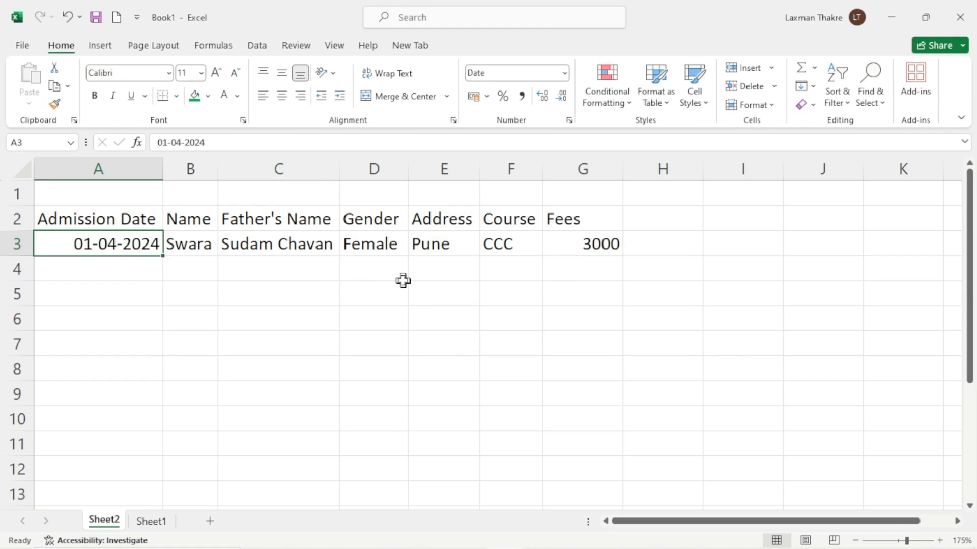
{"action": "left_click", "coordinate": [410, 45]}
{"action": "left_click", "coordinate": [32, 93]}
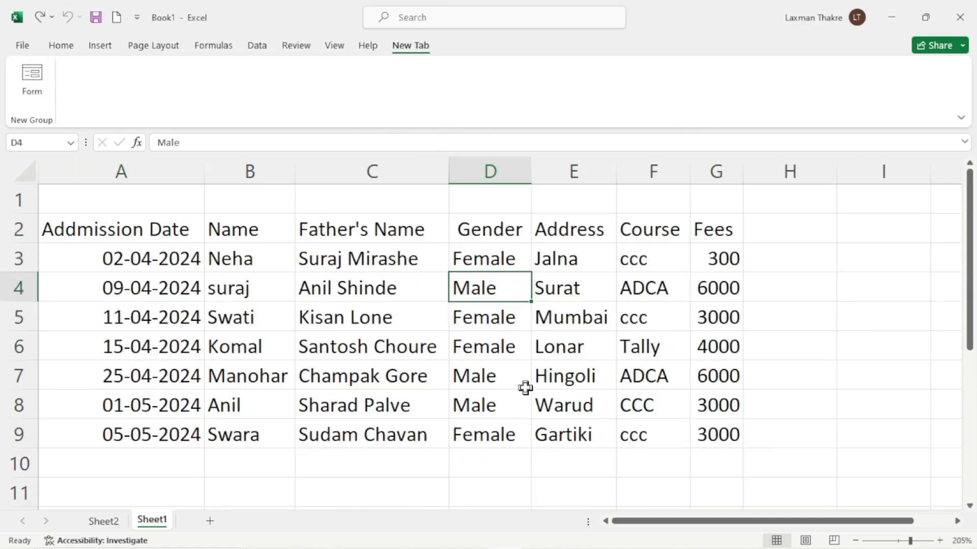
{"action": "left_click", "coordinate": [524, 384]}
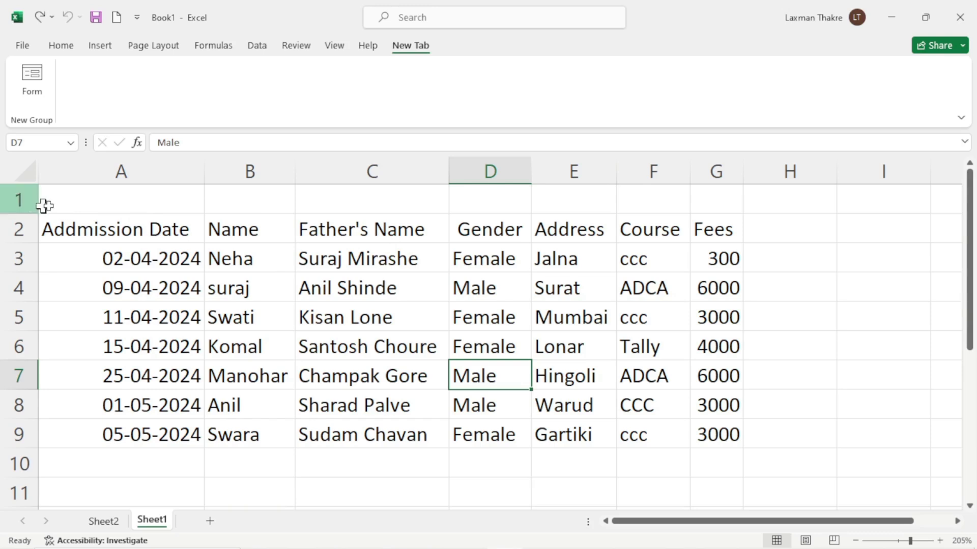
Merge and centre A1:G1 and enter the title 'Admission Date 2024-2025'
{"action": "left_click_drag", "start_coordinate": [89, 200], "coordinate": [702, 199]}
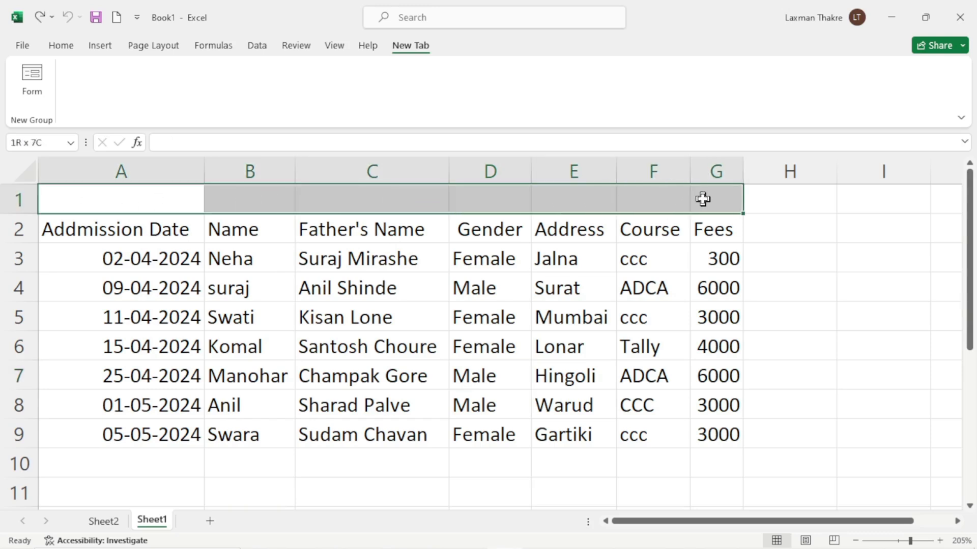
{"action": "left_click", "coordinate": [62, 46]}
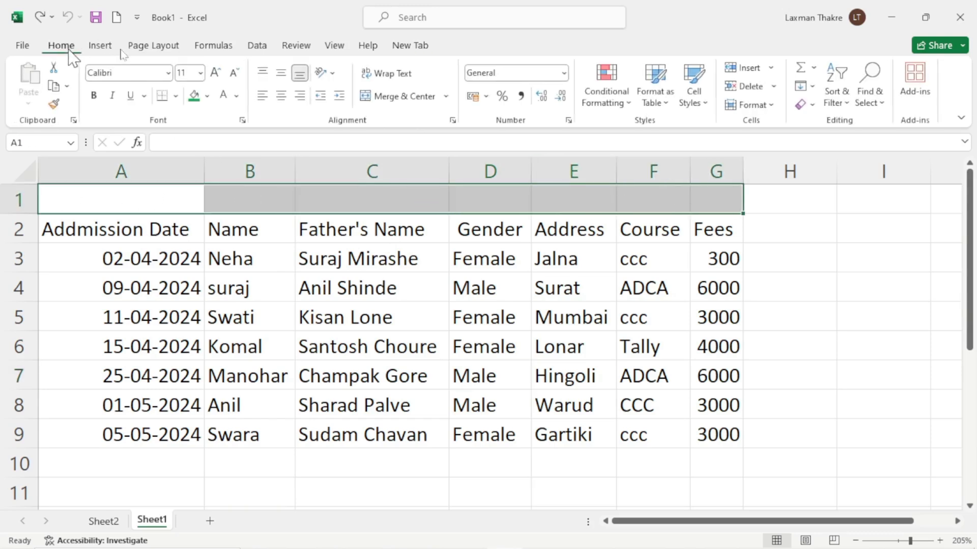
{"action": "left_click", "coordinate": [402, 98]}
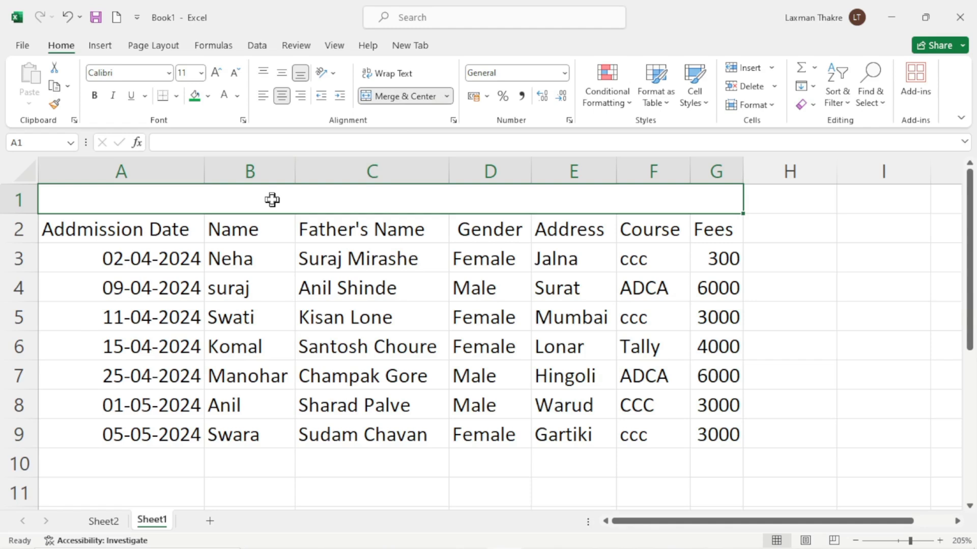
{"action": "type", "text": "Admi"}
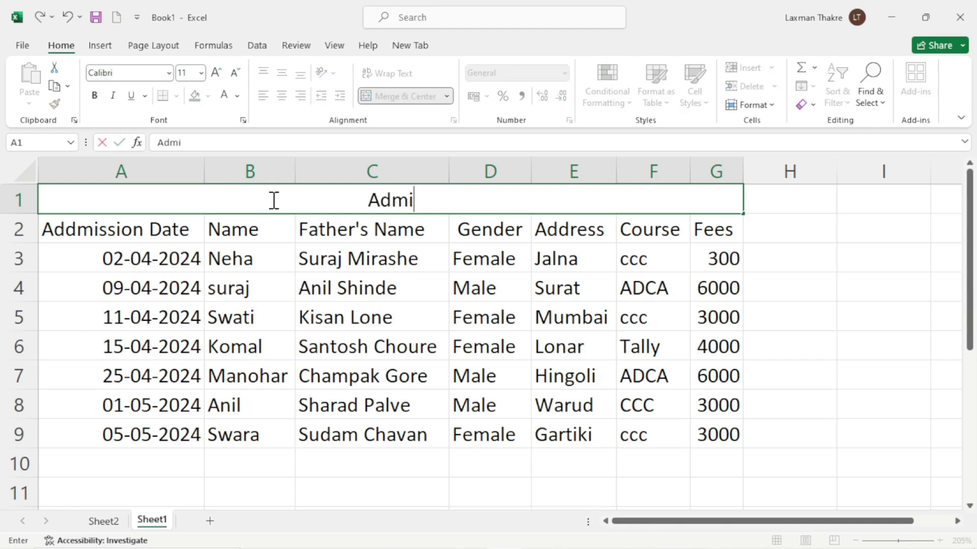
{"action": "type", "text": "ssion "}
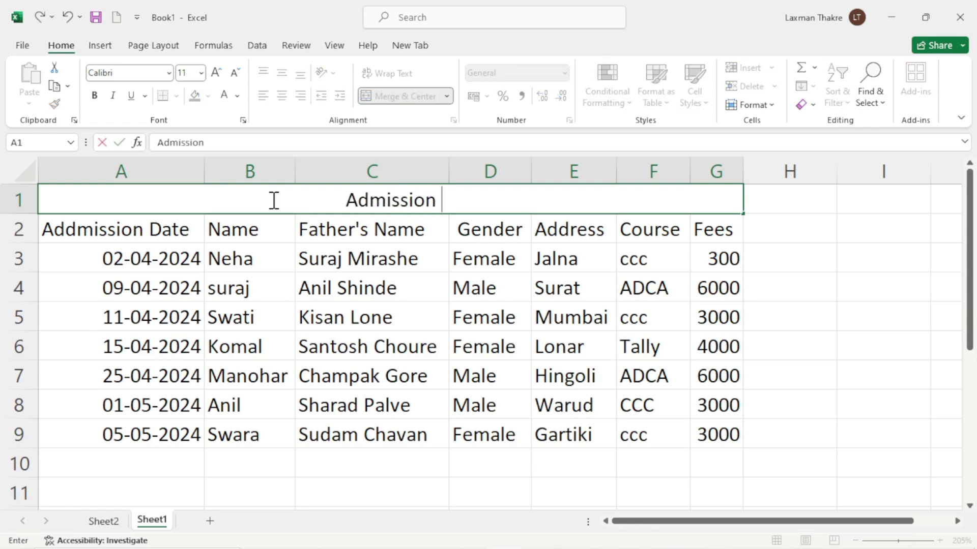
{"action": "type", "text": "Date"}
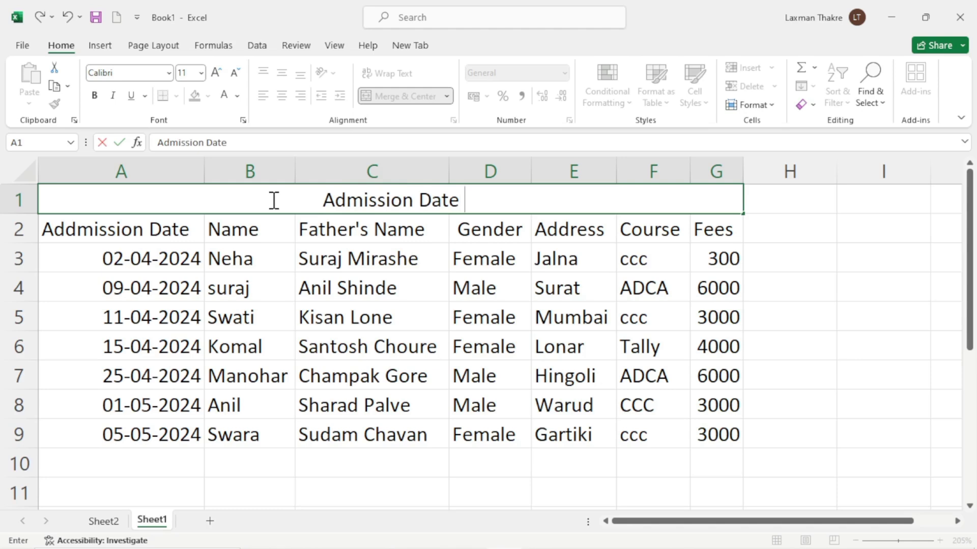
{"action": "type", "text": " 2024-"}
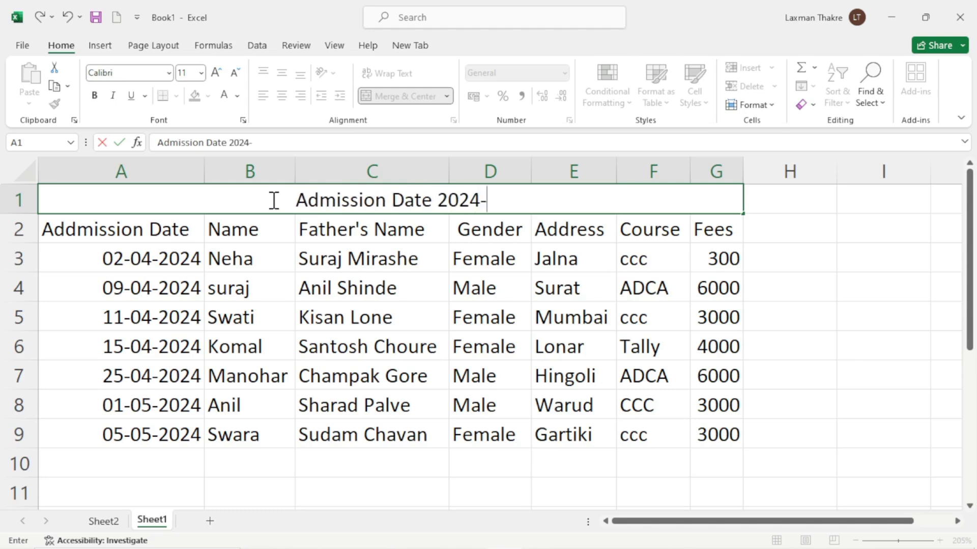
{"action": "type", "text": "2025"}
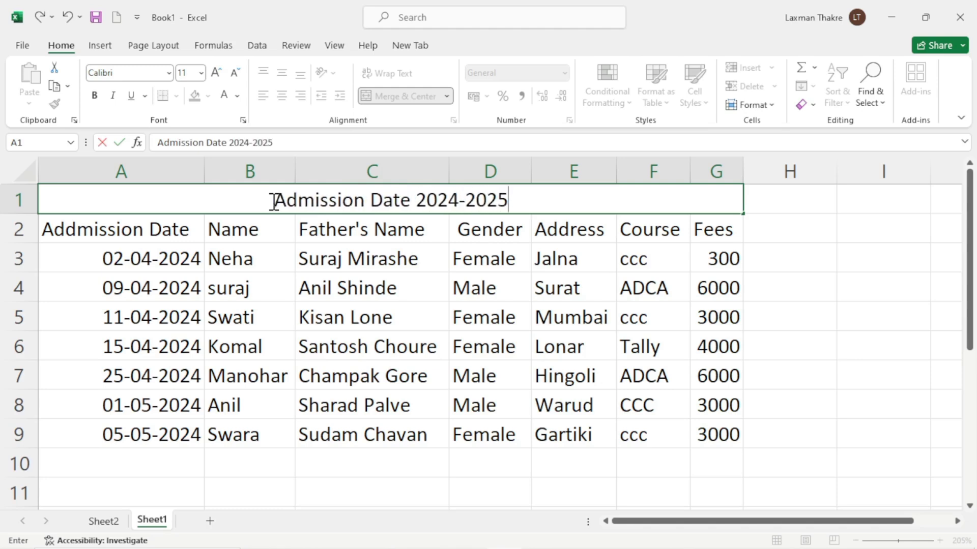
{"action": "left_click_drag", "start_coordinate": [97, 229], "coordinate": [741, 229]}
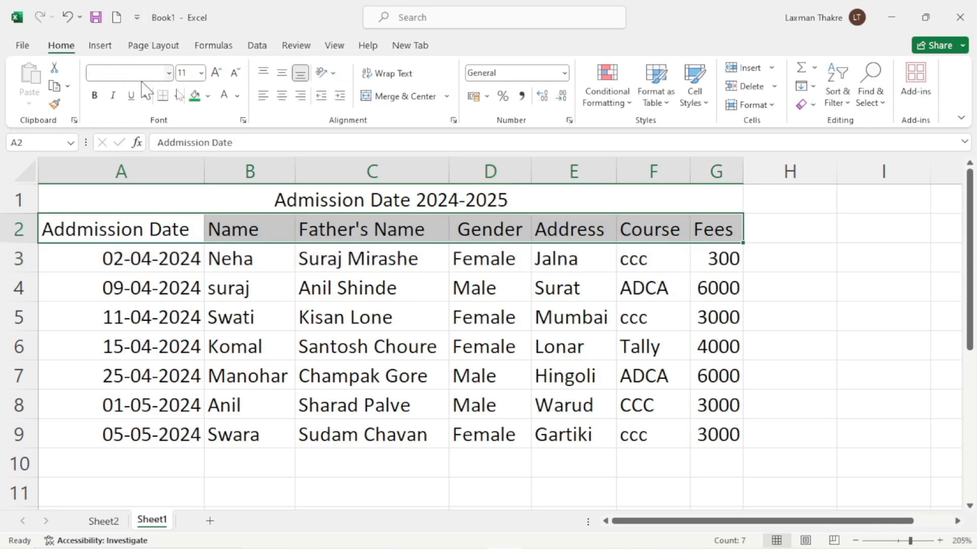
Fill the header row green and the merged title cell gold-yellow
{"action": "left_click", "coordinate": [208, 96]}
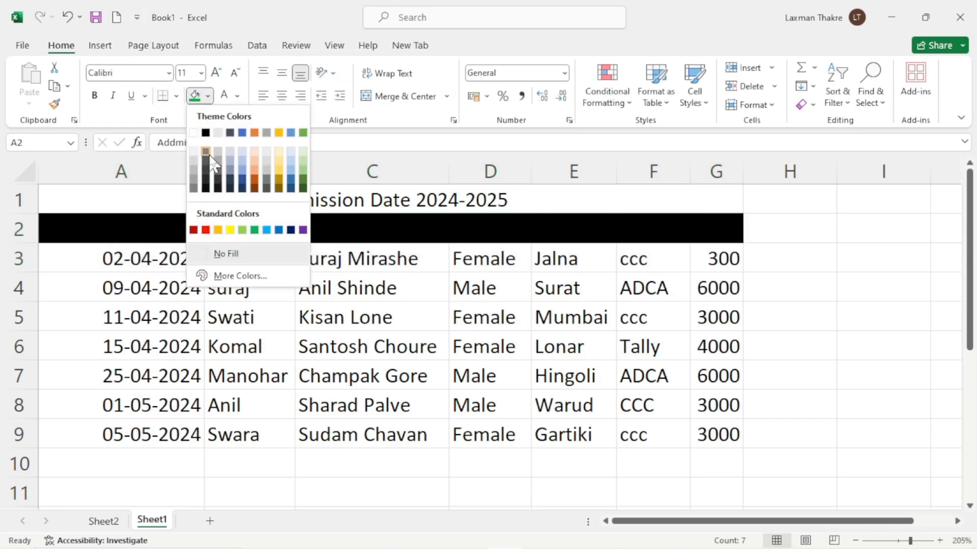
{"action": "left_click", "coordinate": [254, 230]}
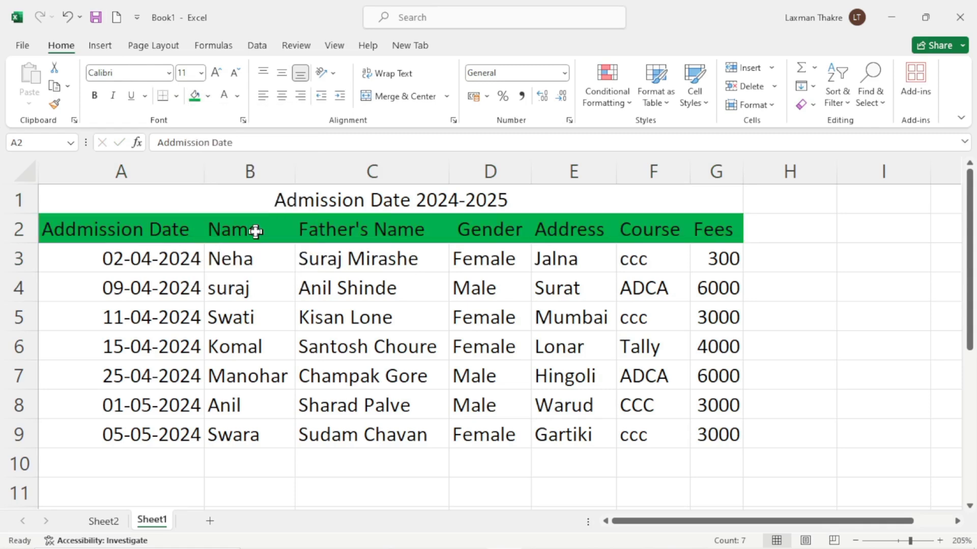
{"action": "left_click", "coordinate": [351, 202]}
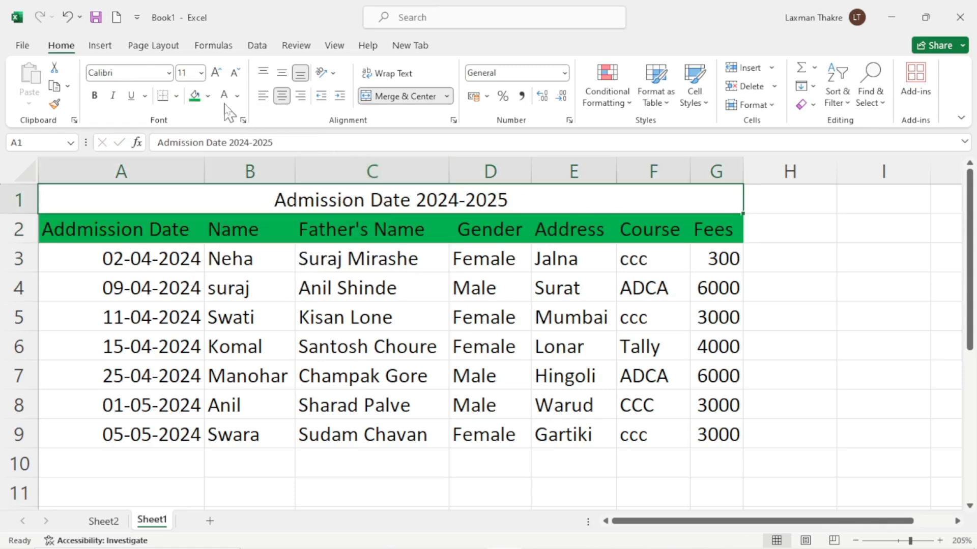
{"action": "left_click", "coordinate": [208, 97]}
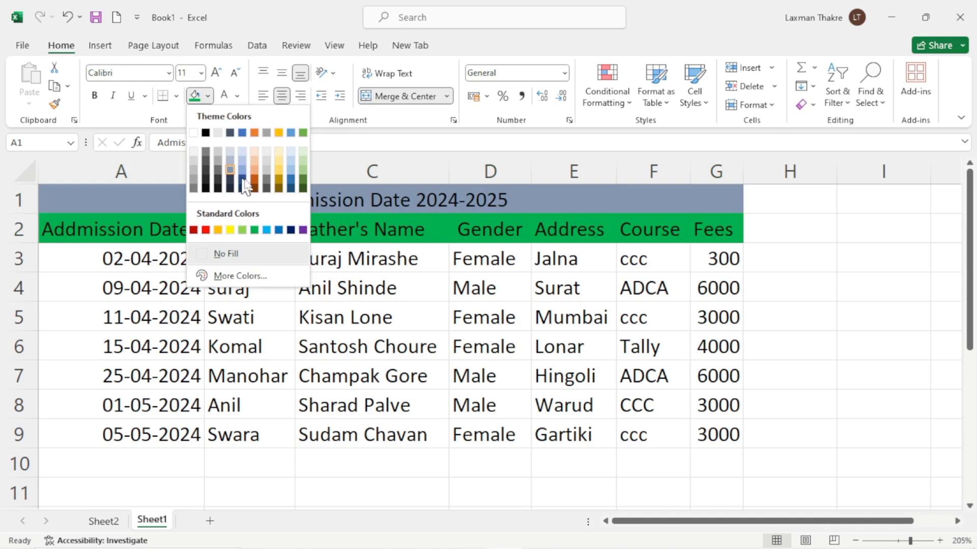
{"action": "left_click", "coordinate": [278, 172]}
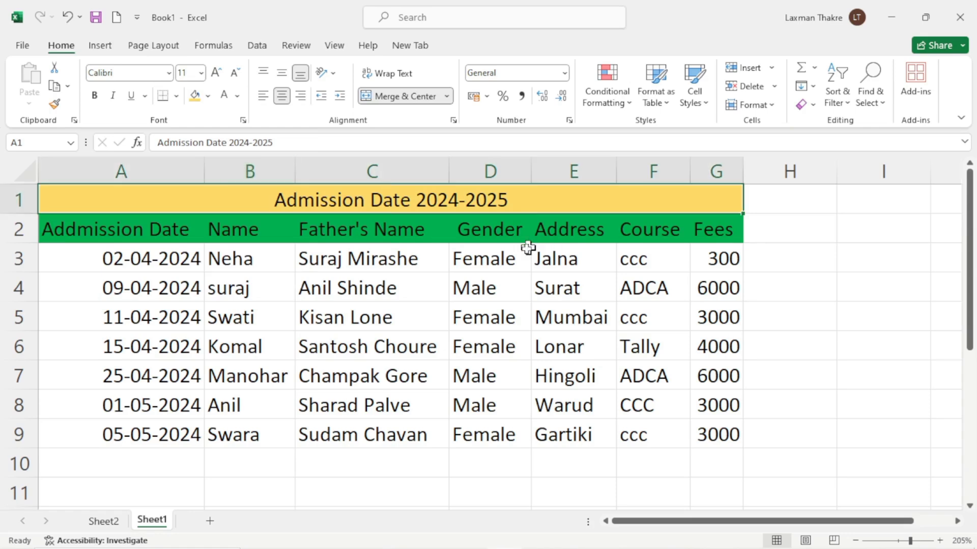
Set the header row A2:G2 text colour to white
{"action": "left_click_drag", "start_coordinate": [61, 229], "coordinate": [708, 235]}
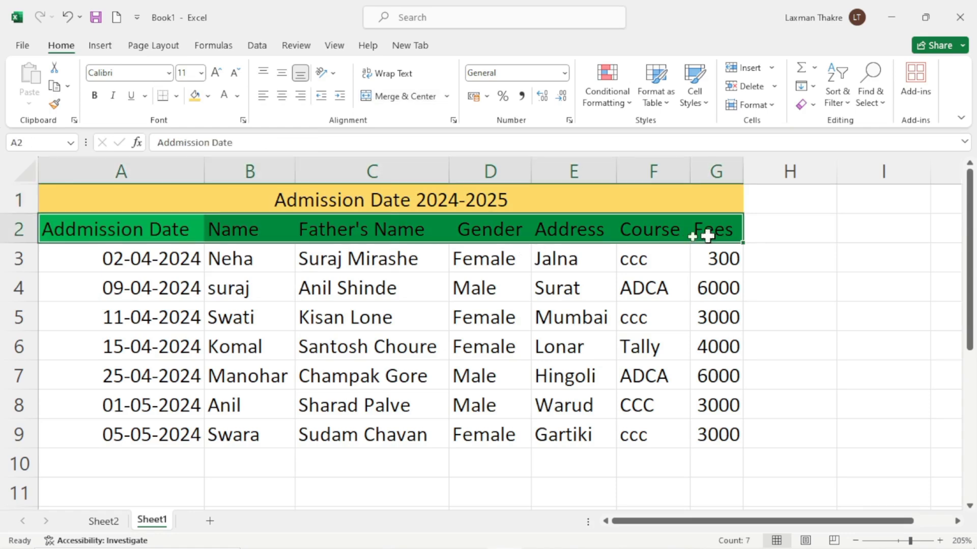
{"action": "left_click", "coordinate": [237, 95]}
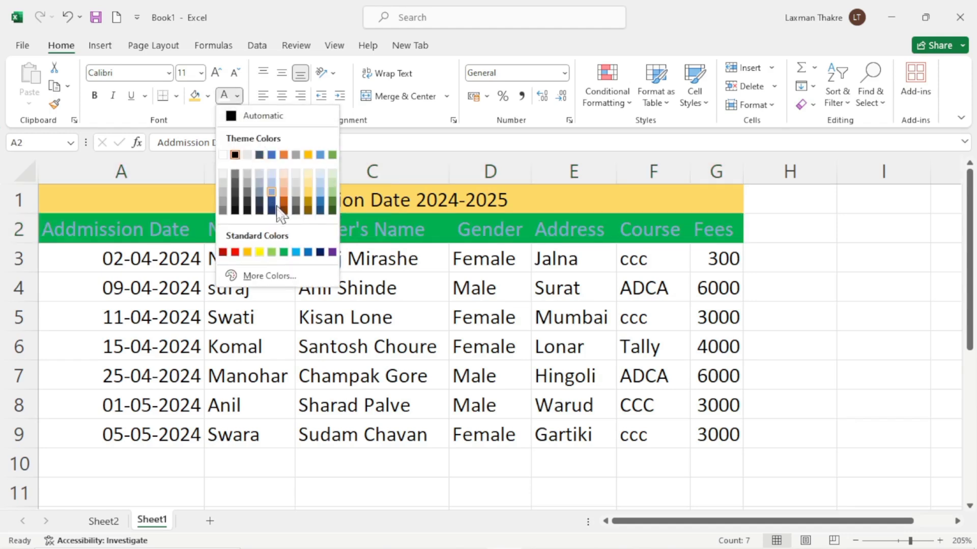
{"action": "left_click", "coordinate": [222, 156]}
{"action": "left_click", "coordinate": [413, 352]}
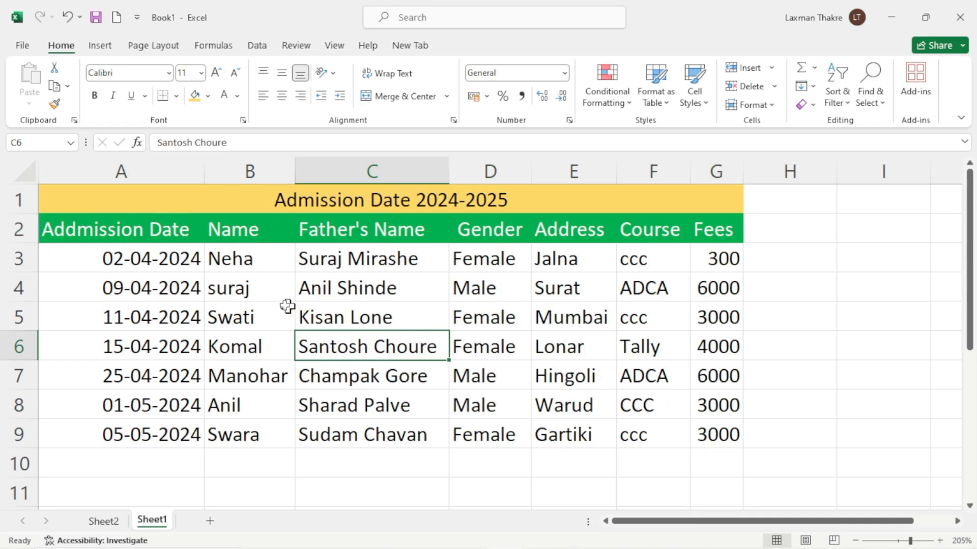
{"action": "left_click_drag", "start_coordinate": [717, 435], "coordinate": [208, 199]}
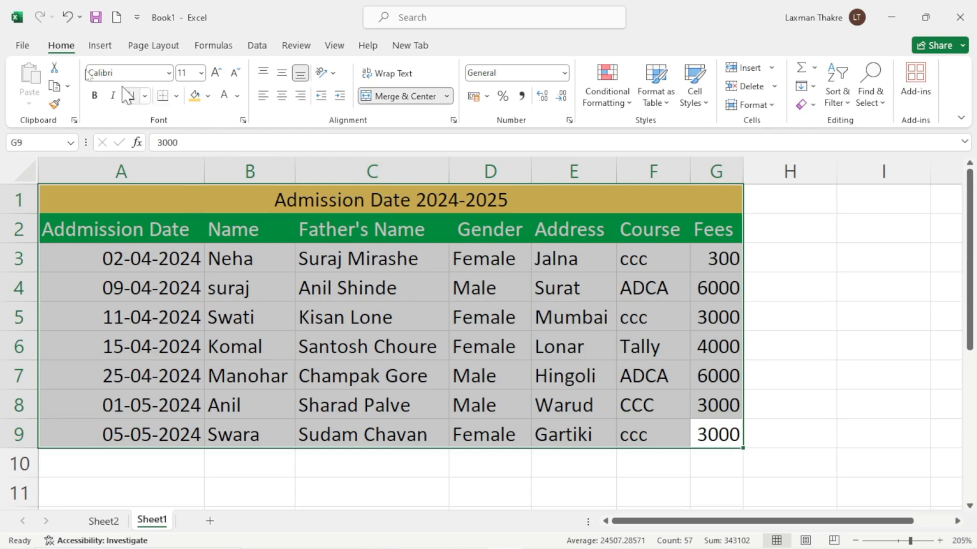
Apply All Borders to A1:G9, then select the header and student rows A2:G9
{"action": "left_click", "coordinate": [176, 96]}
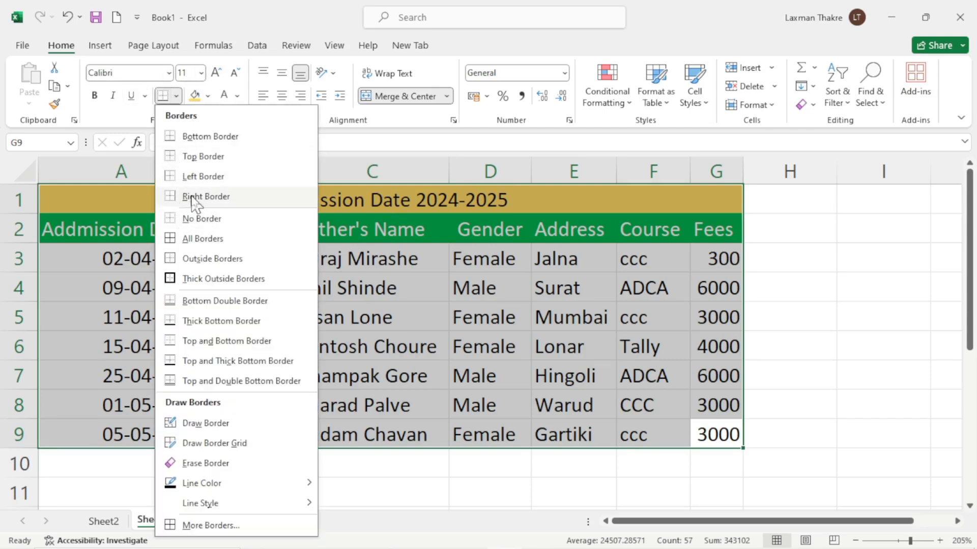
{"action": "left_click", "coordinate": [220, 242]}
{"action": "left_click", "coordinate": [588, 326]}
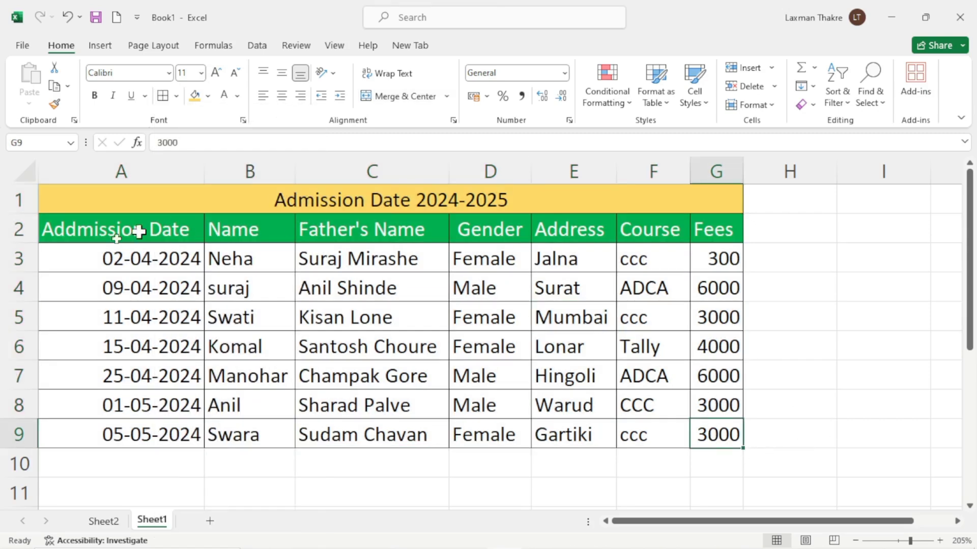
{"action": "left_click_drag", "start_coordinate": [59, 227], "coordinate": [711, 433]}
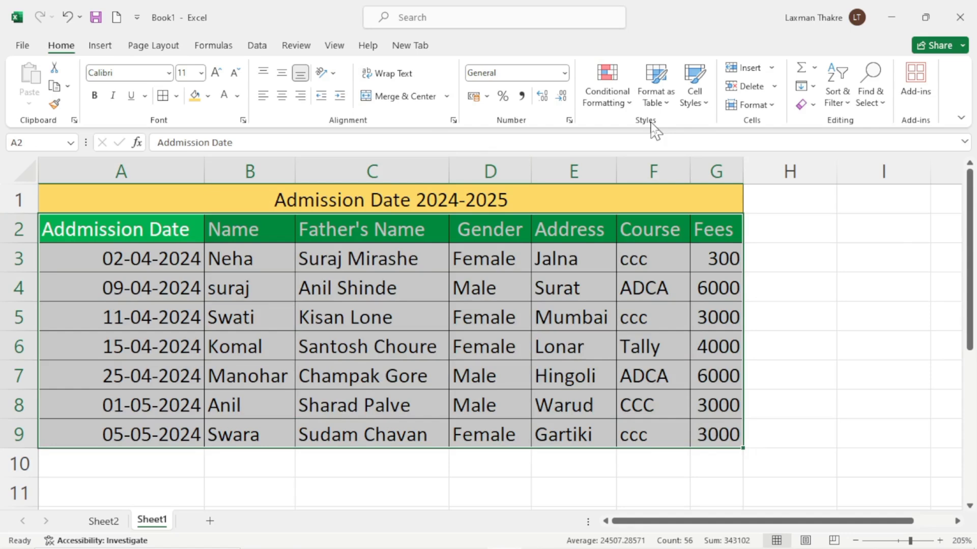
Format A2:G9 as a table with headers using a blue medium table style
{"action": "left_click", "coordinate": [664, 102]}
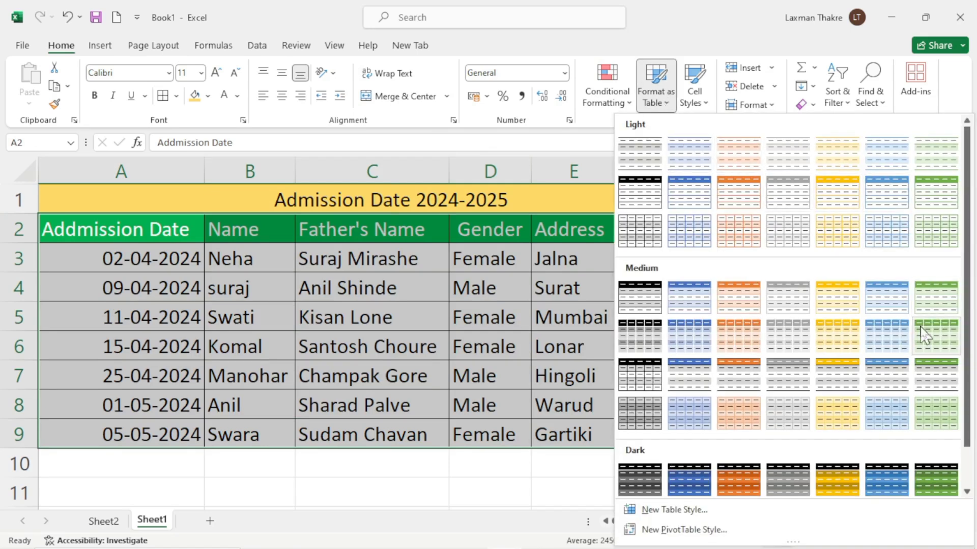
{"action": "left_click", "coordinate": [879, 336]}
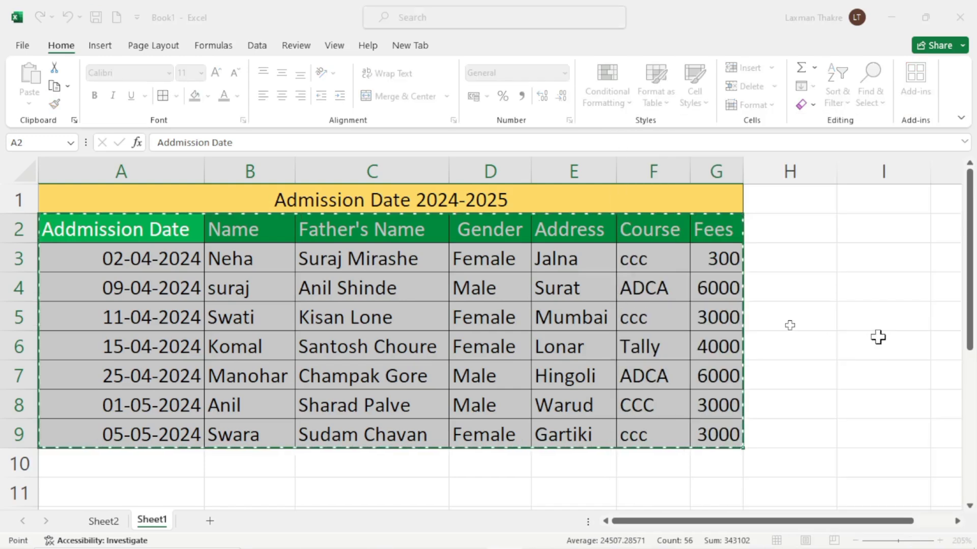
{"action": "left_click", "coordinate": [544, 289]}
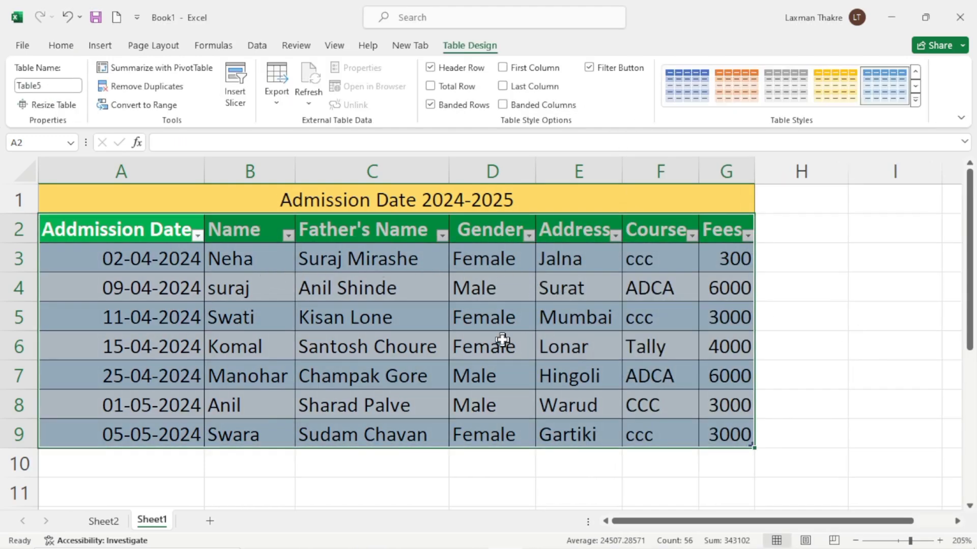
{"action": "left_click", "coordinate": [502, 339]}
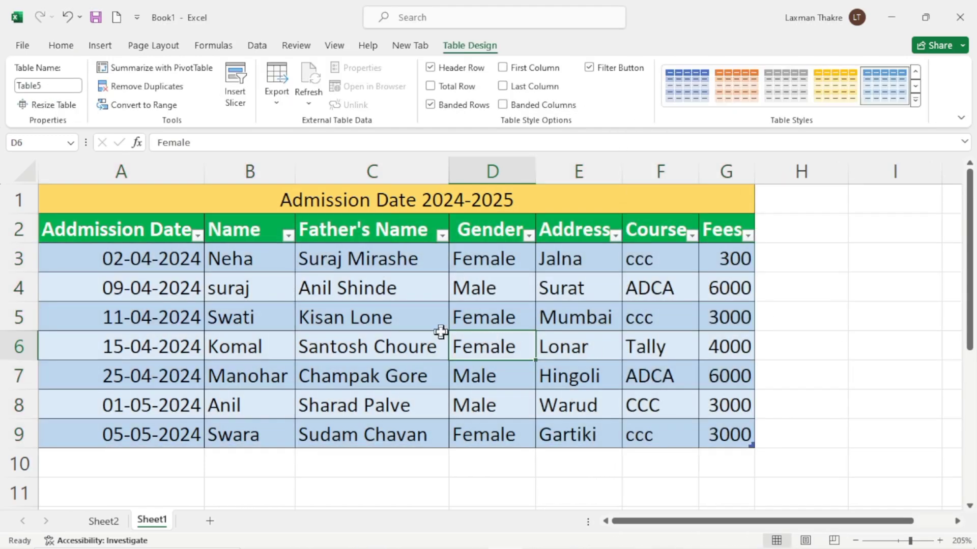
Change the table's style to the orange banded style after briefly trying yellow
{"action": "left_click", "coordinate": [735, 92]}
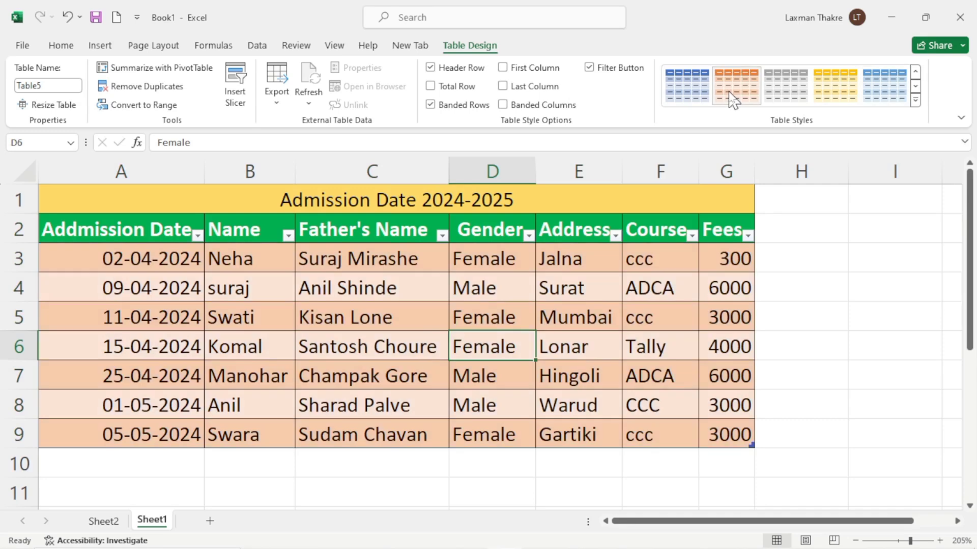
{"action": "left_click", "coordinate": [830, 92]}
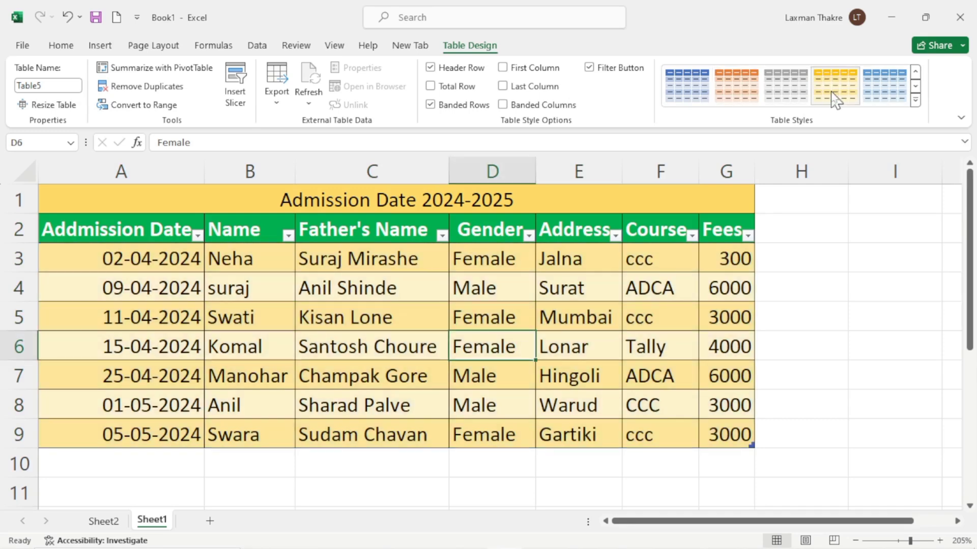
{"action": "left_click", "coordinate": [737, 96]}
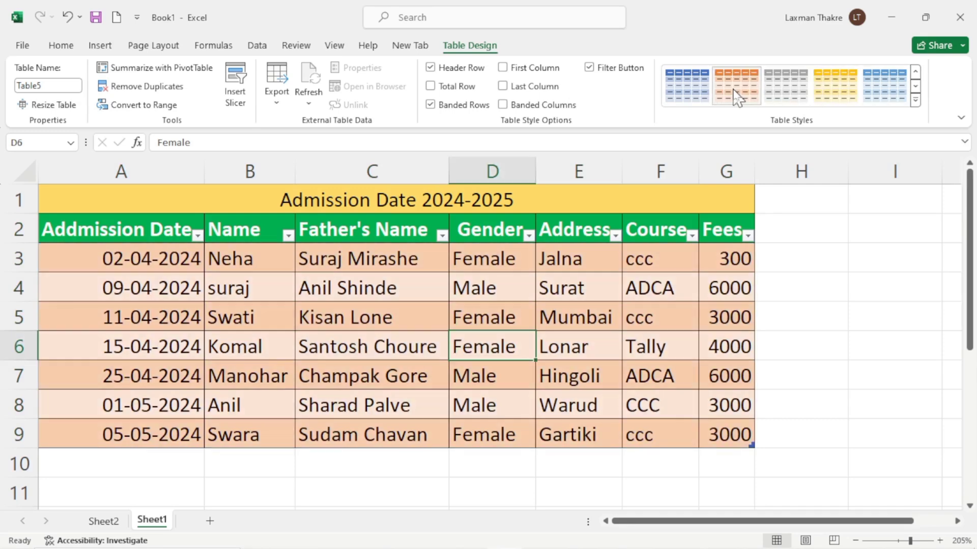